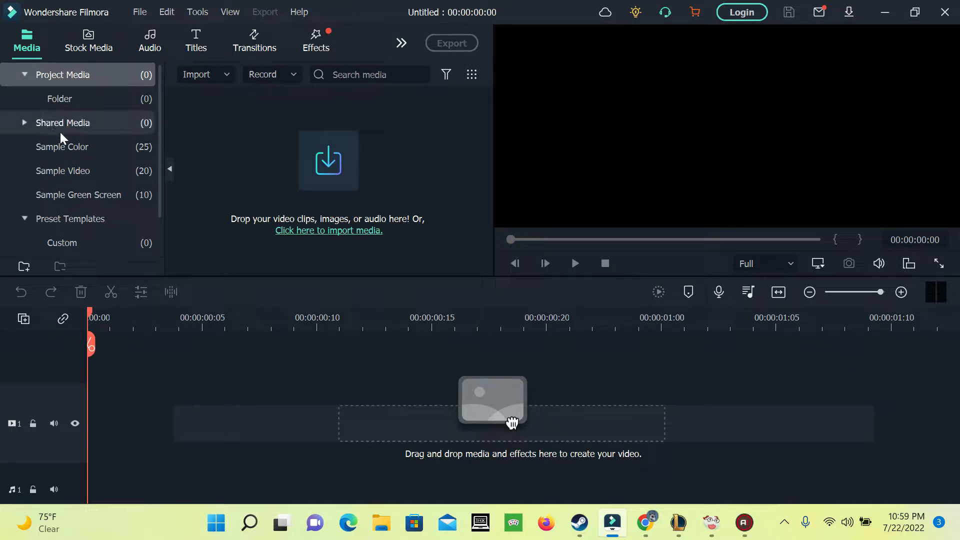
# Step: Place the Black sample colour on video track 1 at the start of the timeline
pyautogui.click(82, 146)
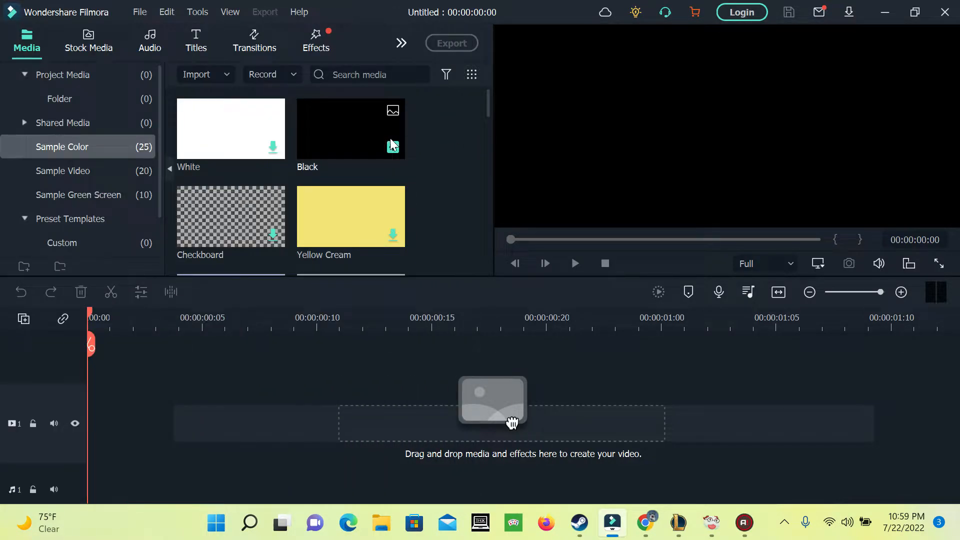
pyautogui.doubleClick(325, 130)
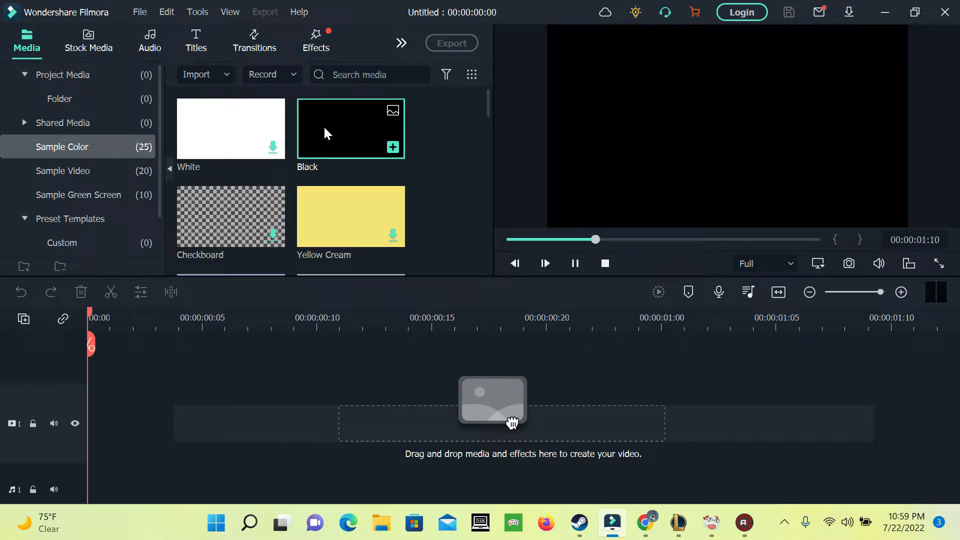
pyautogui.moveTo(325, 133); pyautogui.dragTo(68, 433)
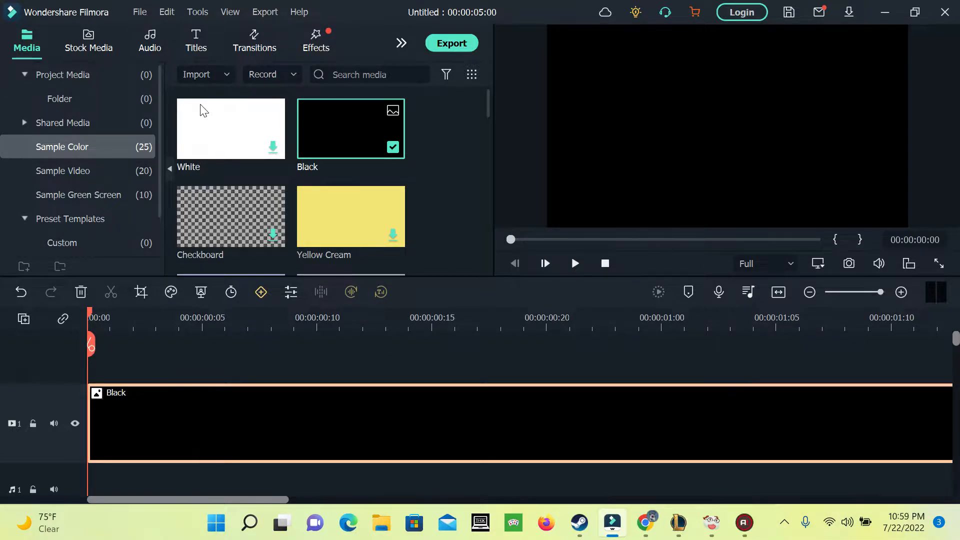
# Step: Search the titles for "default title" and add Default Title on the track above the Black clip, from the start
pyautogui.click(199, 32)
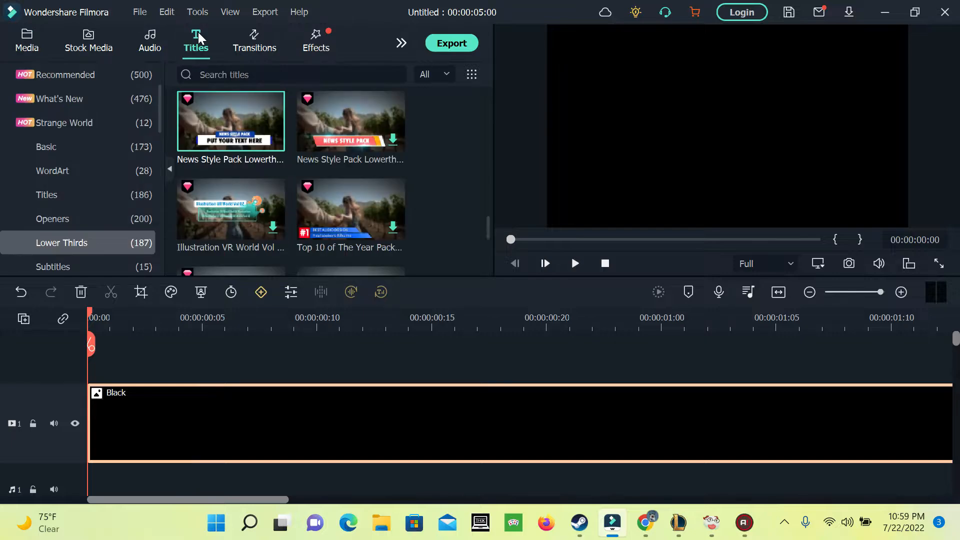
pyautogui.scroll(3, 113, 132)
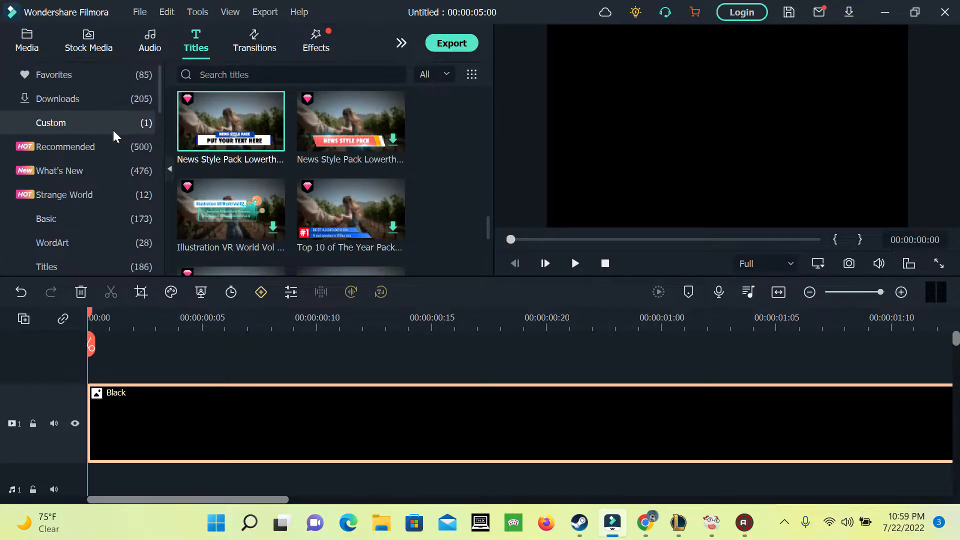
pyautogui.click(62, 145)
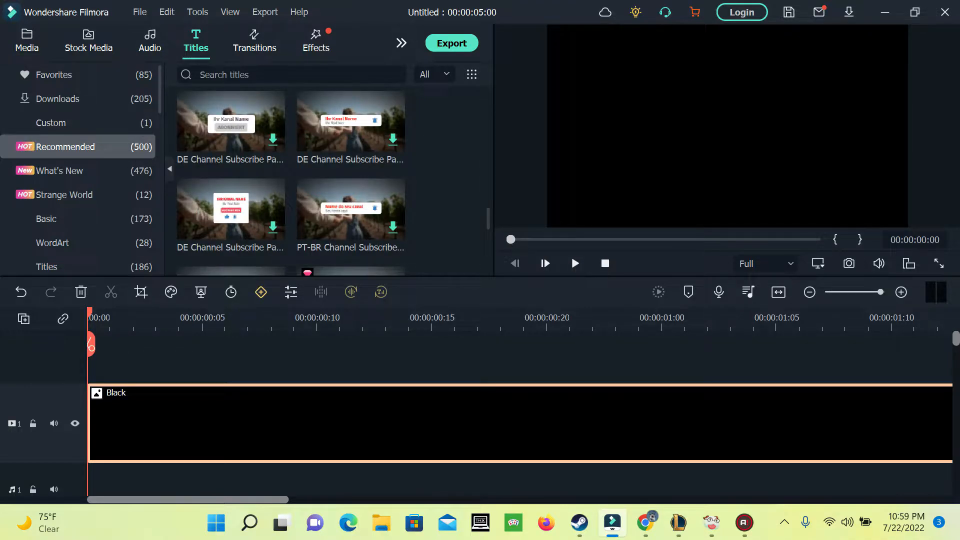
pyautogui.click(210, 75)
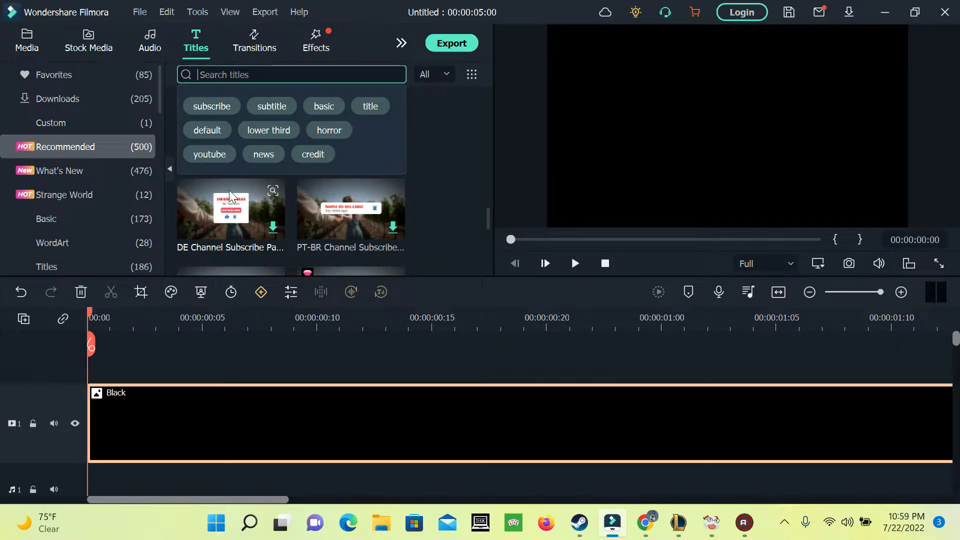
pyautogui.write('def')
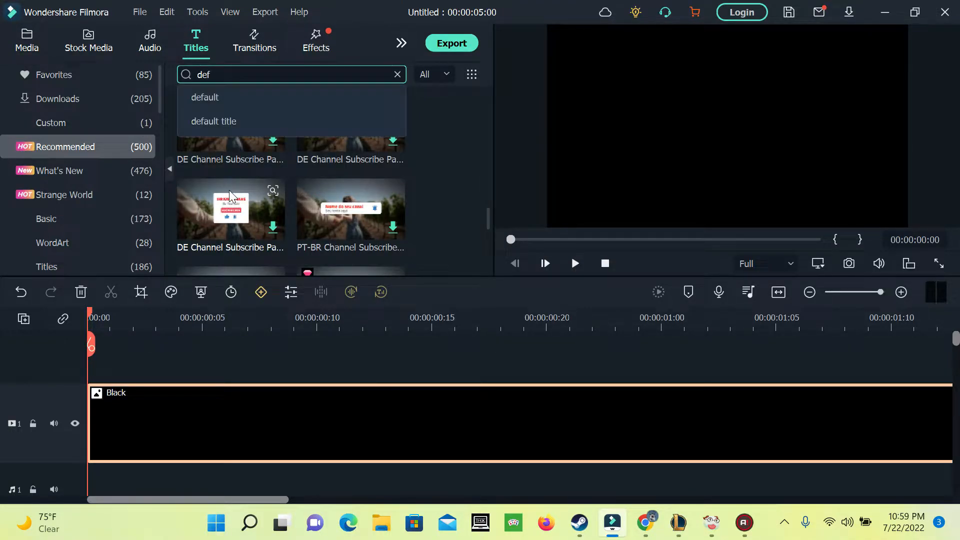
pyautogui.click(209, 120)
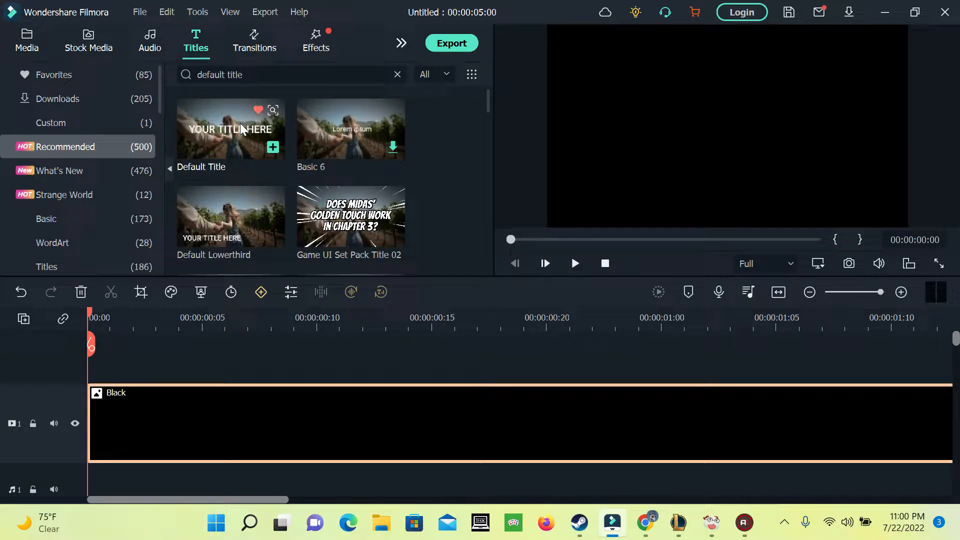
pyautogui.moveTo(240, 129); pyautogui.dragTo(75, 372)
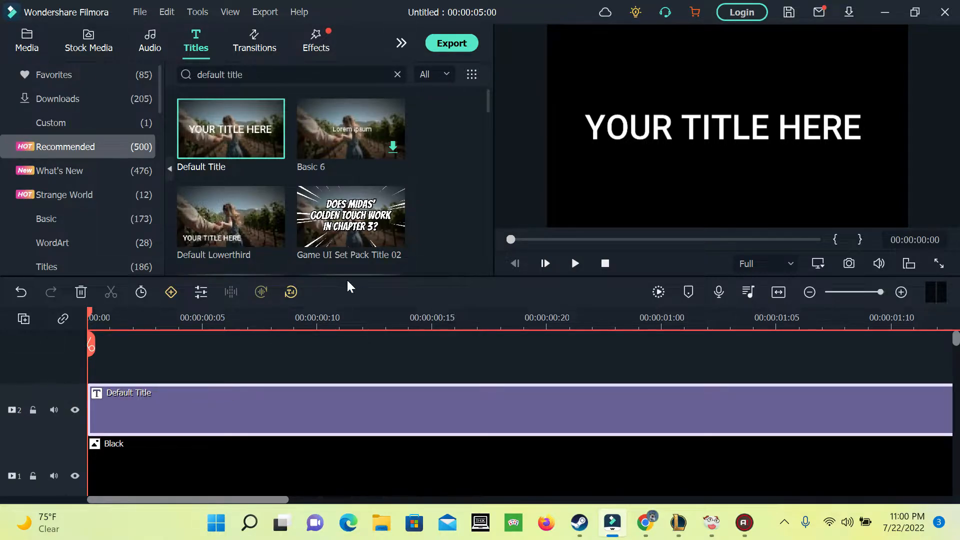
# Step: Open the title in the advanced text editor and replace its text with "pancakes"
pyautogui.click(698, 124)
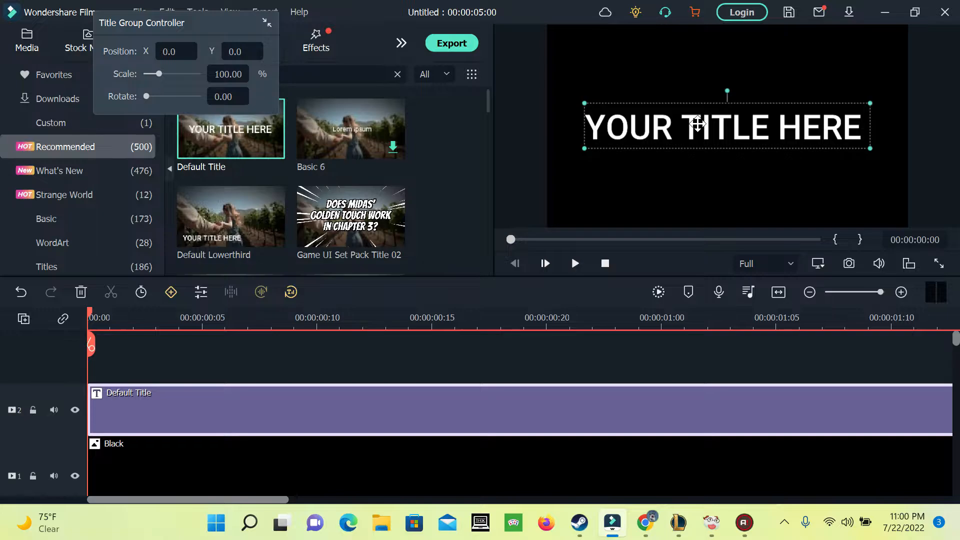
pyautogui.doubleClick(698, 124)
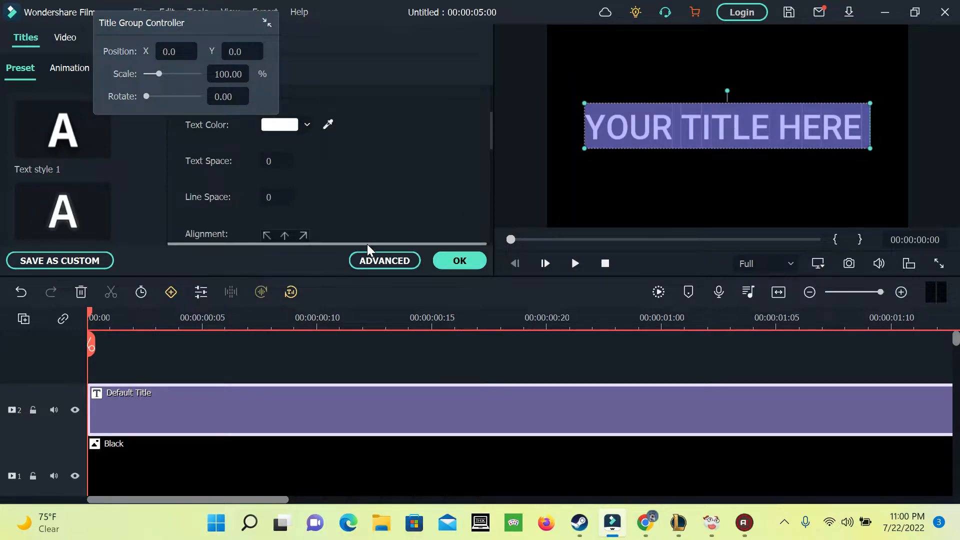
pyautogui.click(381, 262)
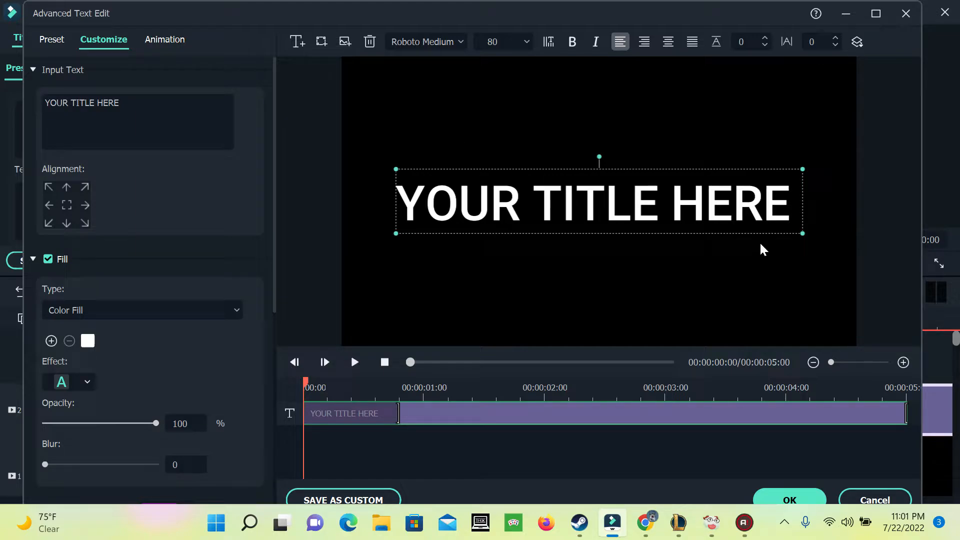
pyautogui.click(159, 111)
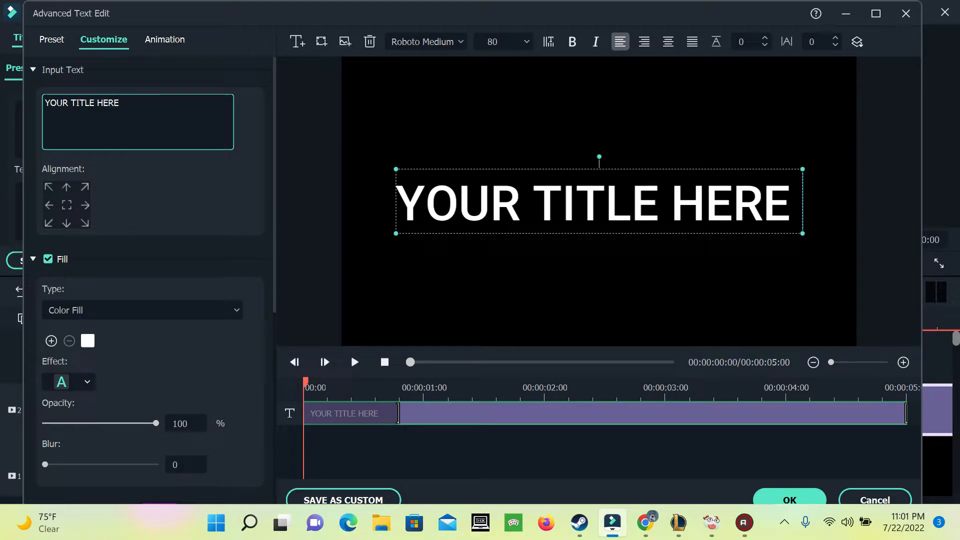
pyautogui.press('BackSpace')
pyautogui.press('BackSpace')
pyautogui.press('BackSpace')
pyautogui.press('BackSpace')
pyautogui.press('BackSpace')
pyautogui.press('BackSpace')
pyautogui.press('BackSpace')
pyautogui.press('BackSpace')
pyautogui.press('BackSpace')
pyautogui.press('BackSpace')
pyautogui.press('BackSpace')
pyautogui.press('BackSpace')
pyautogui.press('BackSpace')
pyautogui.press('BackSpace')
pyautogui.press('BackSpace')
pyautogui.press('BackSpace')
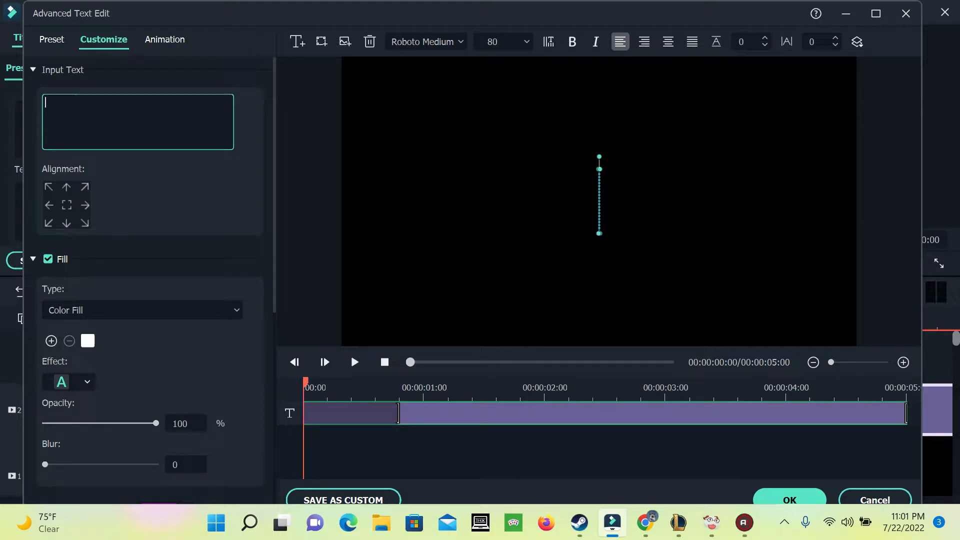
pyautogui.write('panckae')
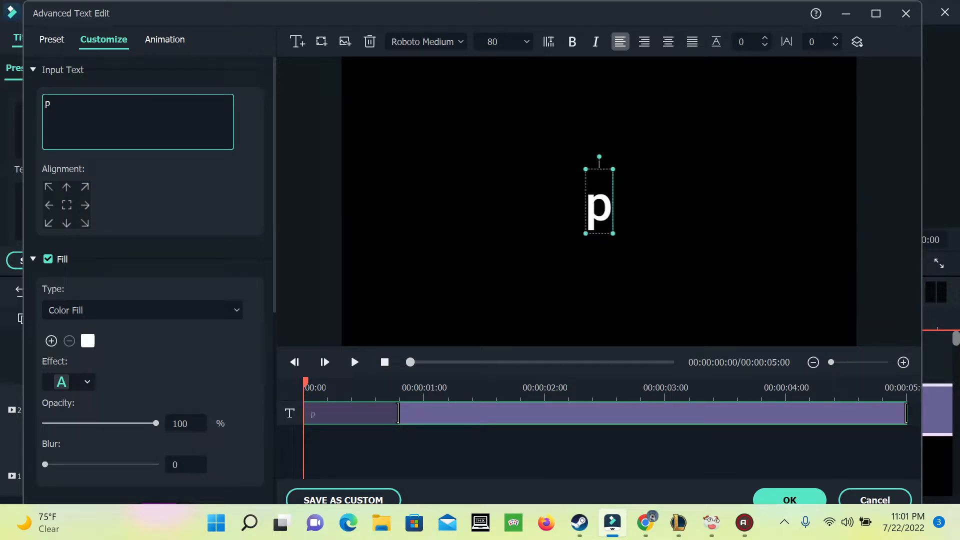
pyautogui.press('BackSpace')
pyautogui.press('BackSpace')
pyautogui.press('BackSpace')
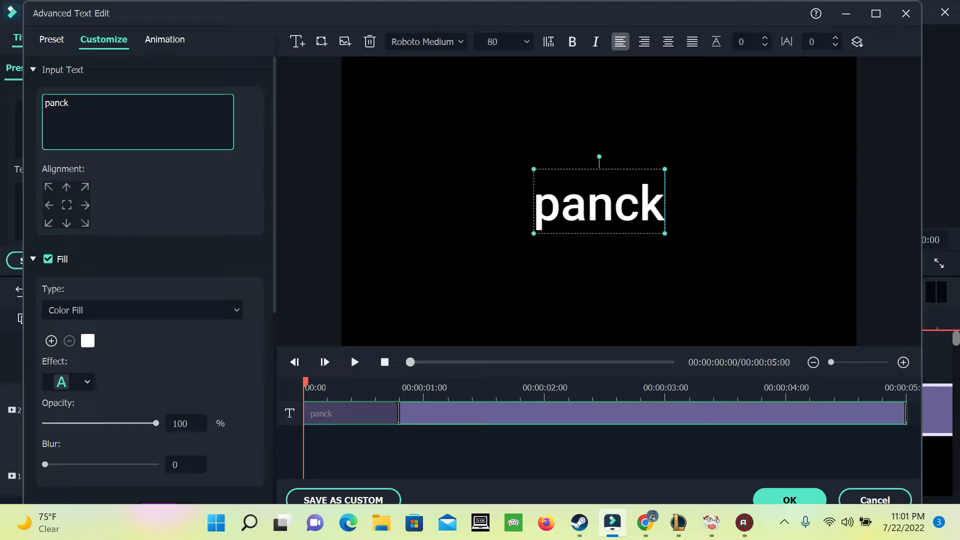
pyautogui.write('akes')
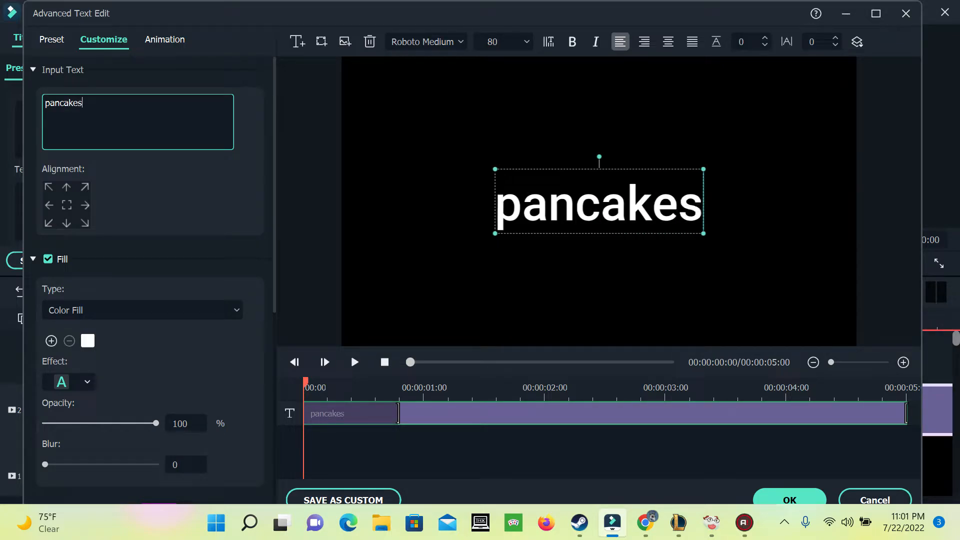
# Step: Set the font of the "pancakes" text to Rockwell Extra Bold
pyautogui.click(456, 43)
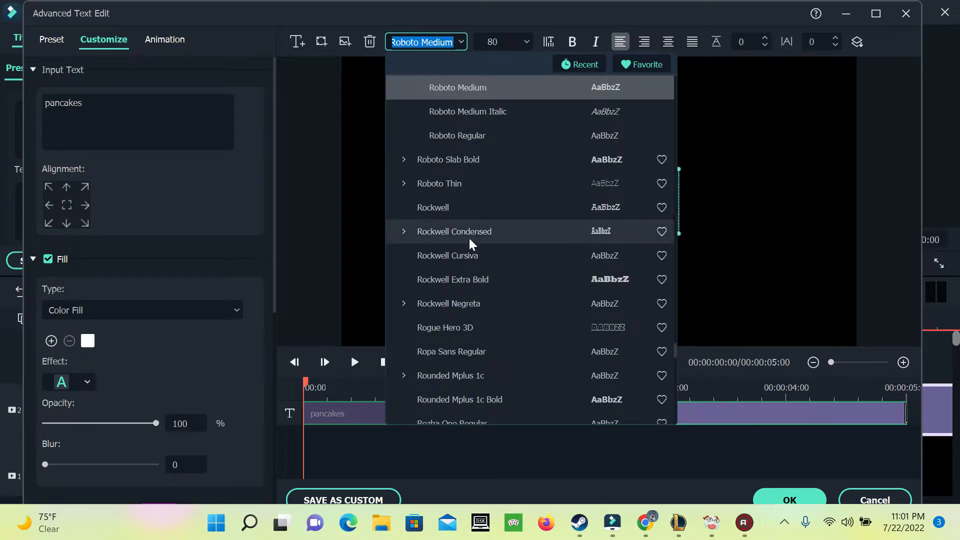
pyautogui.scroll(-1, 483, 300)
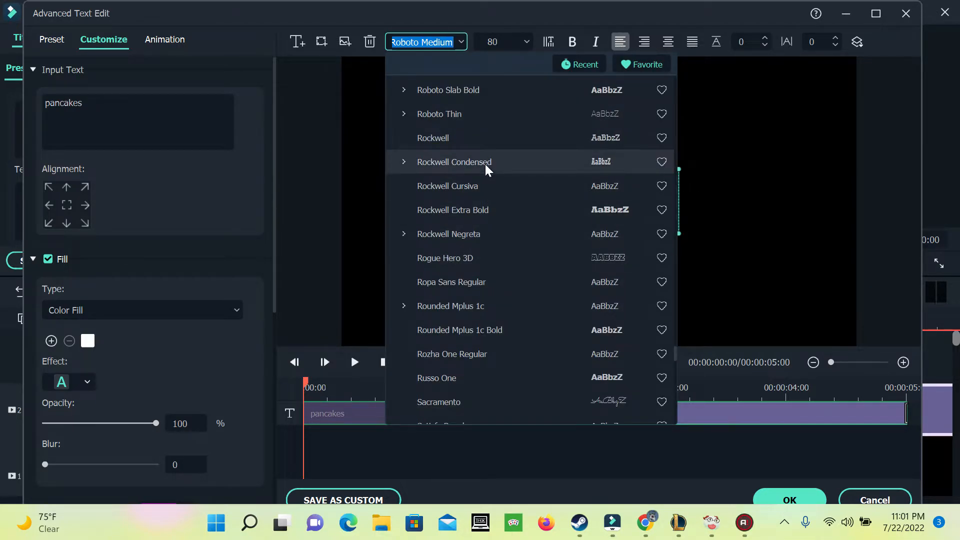
pyautogui.click(483, 215)
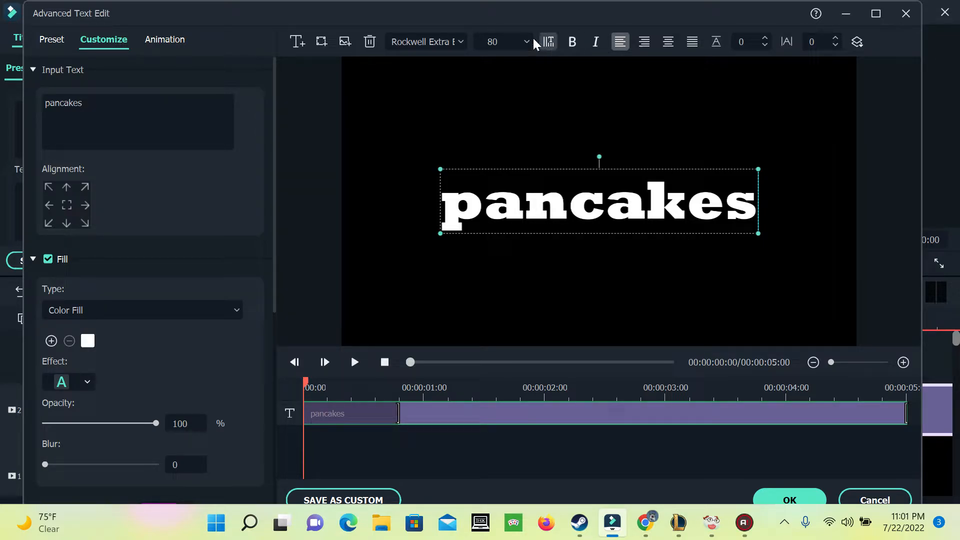
# Step: Search the fonts for "rock", mark Rockwell Extra Bold as a favourite and pick it for the title
pyautogui.click(458, 43)
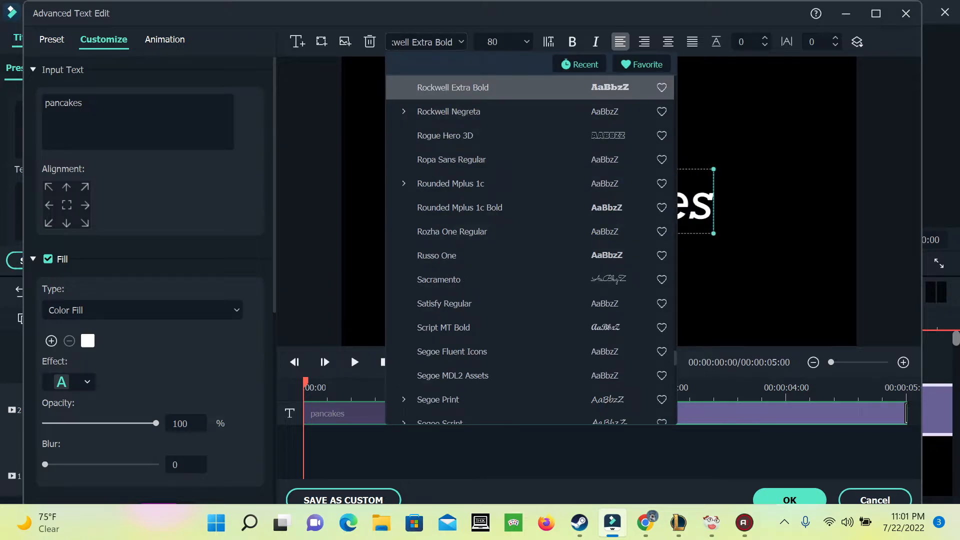
pyautogui.click(465, 40)
pyautogui.click(445, 43)
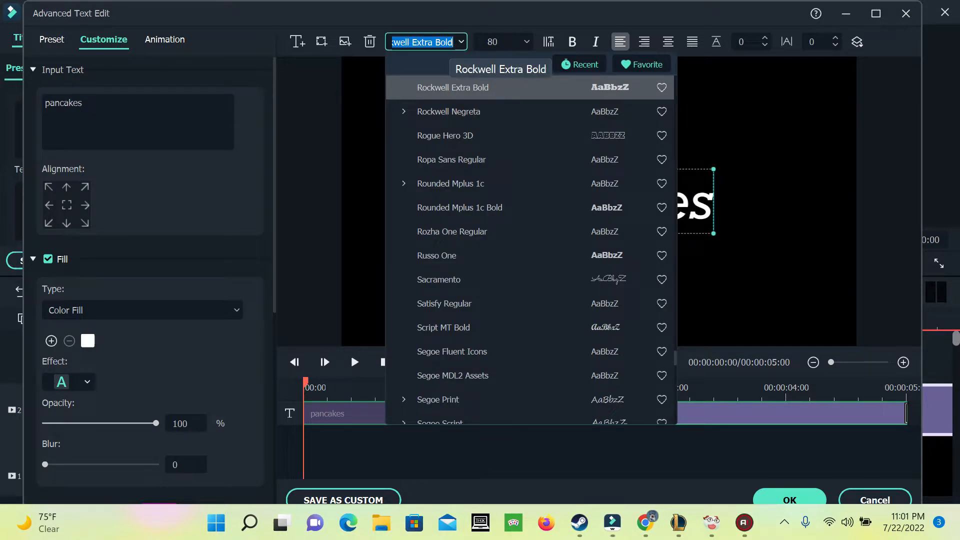
pyautogui.press('BackSpace')
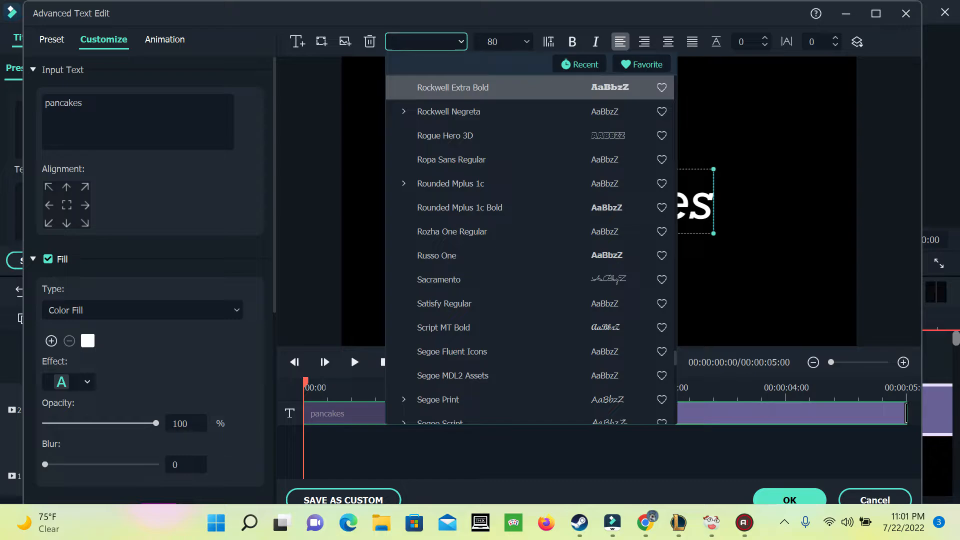
pyautogui.write('rock')
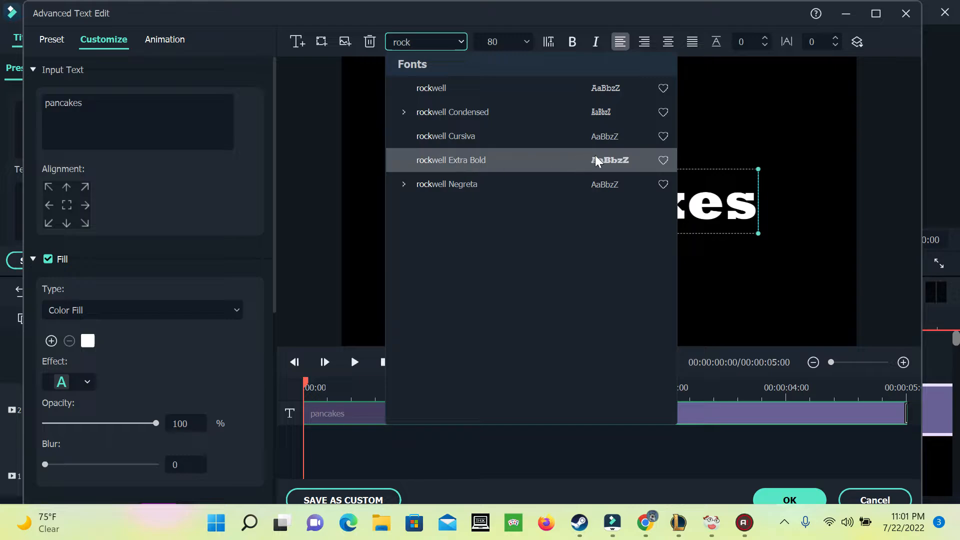
pyautogui.click(664, 160)
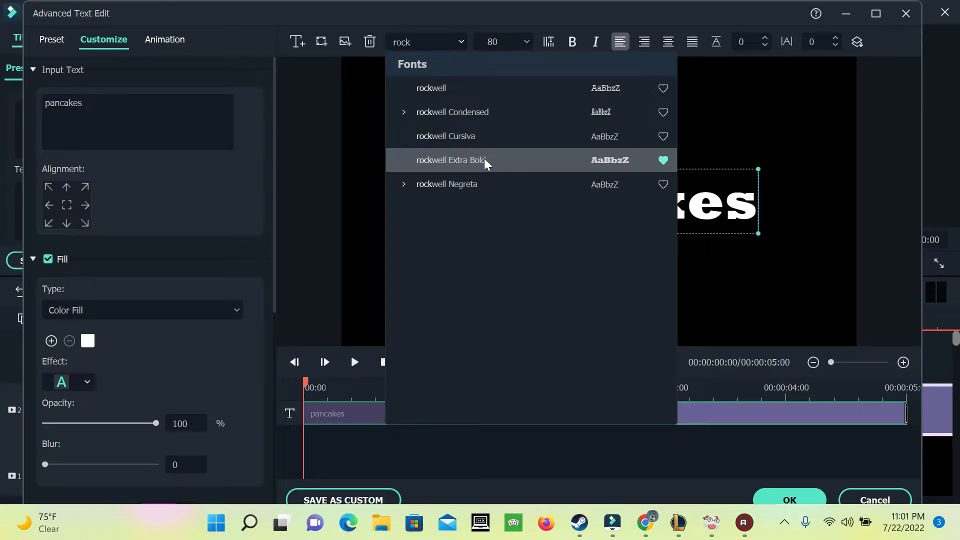
pyautogui.click(450, 160)
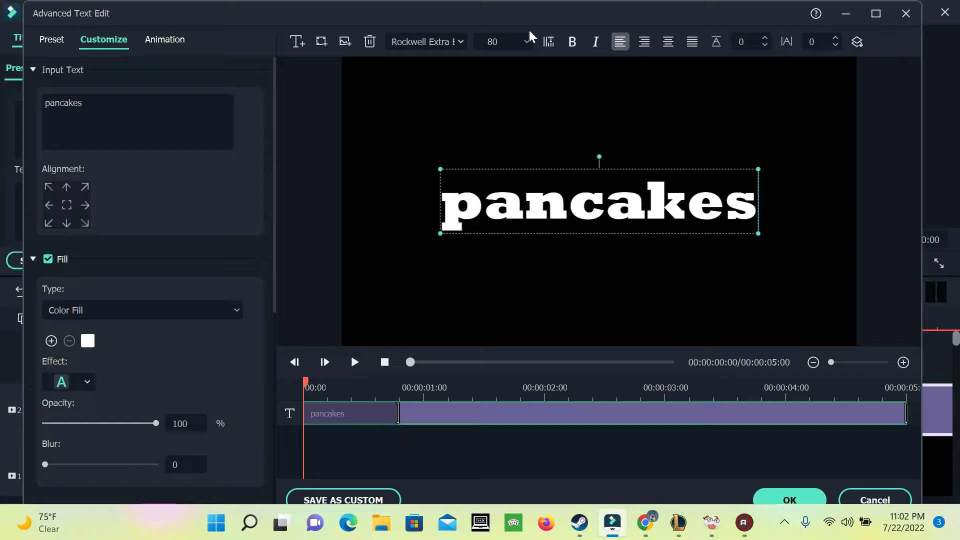
# Step: Try a font size of 125 for the "pancakes" text
pyautogui.click(522, 42)
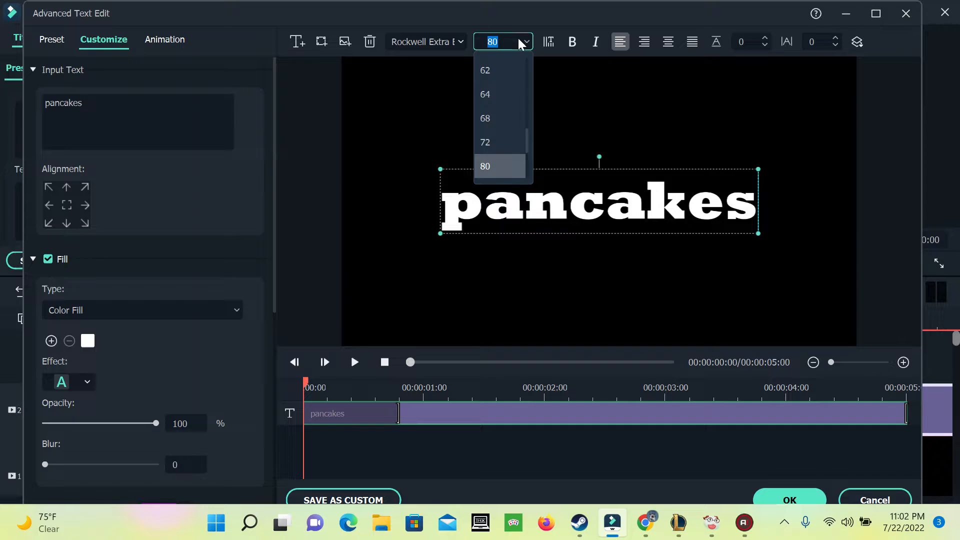
pyautogui.scroll(-2, 500, 158)
pyautogui.click(501, 145)
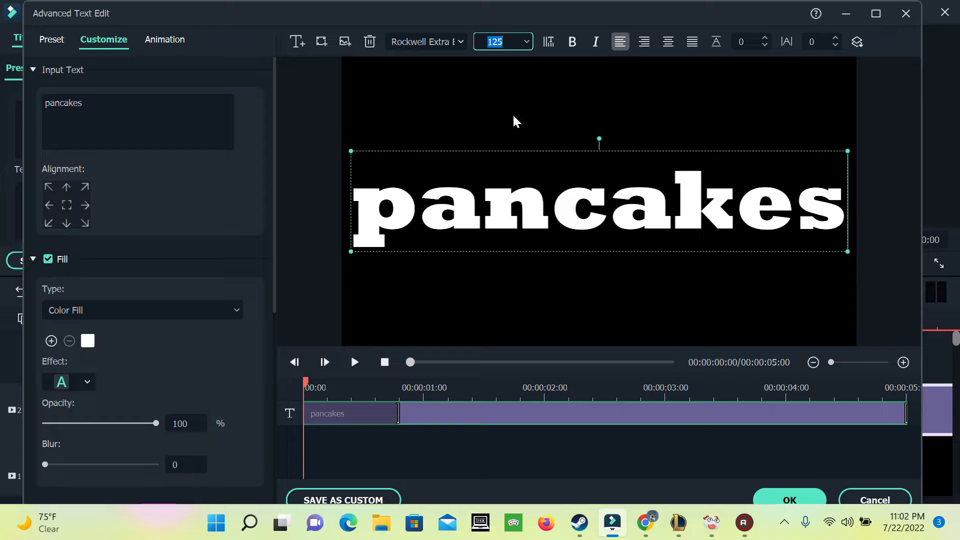
# Step: Set the "pancakes" font size to 105 and apply the advanced text edits
pyautogui.click(527, 42)
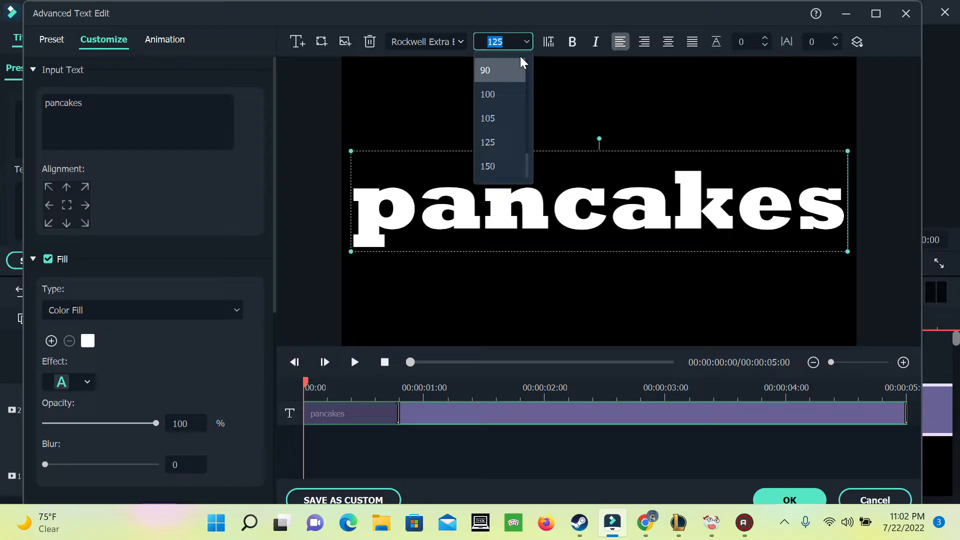
pyautogui.click(498, 120)
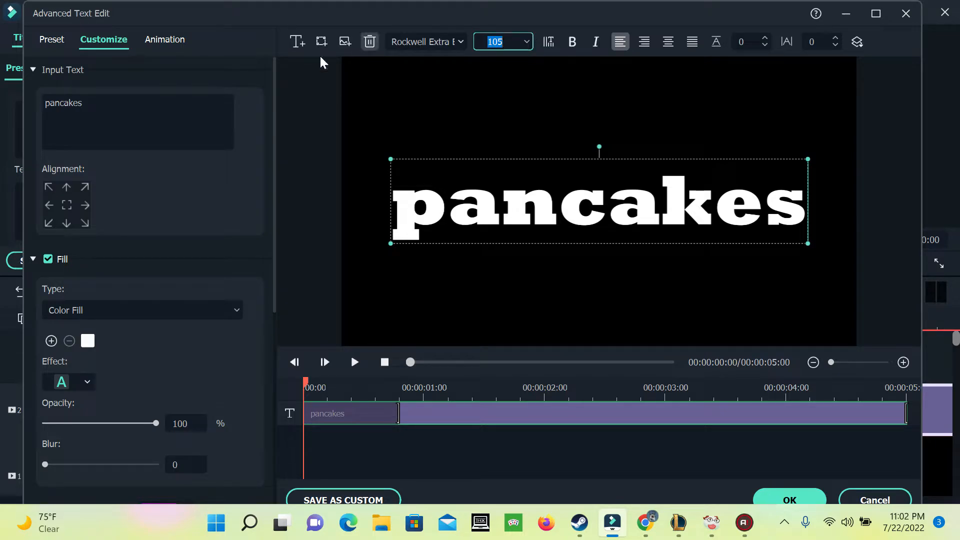
pyautogui.click(785, 492)
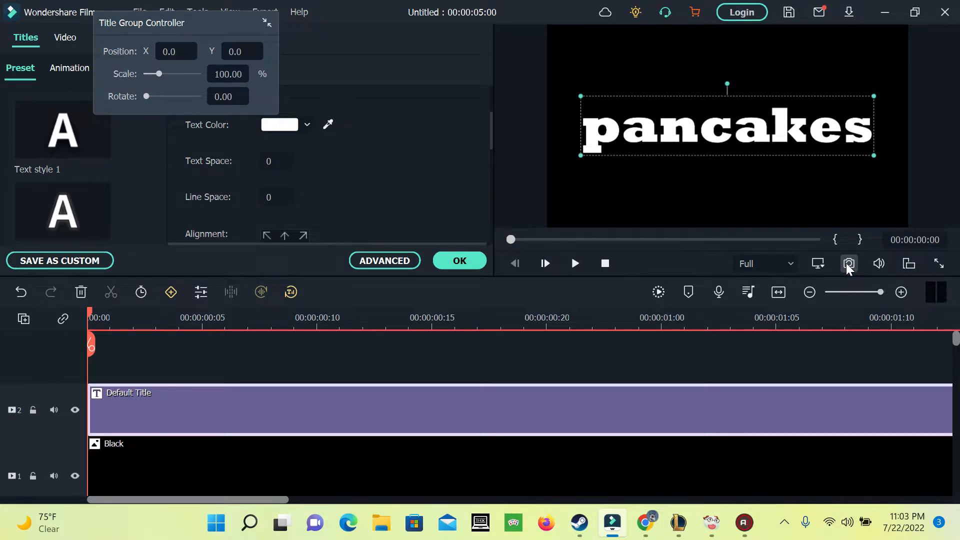
# Step: Save a PNG snapshot of a frame showing the "pancakes" title and preview the captured image
pyautogui.click(578, 353)
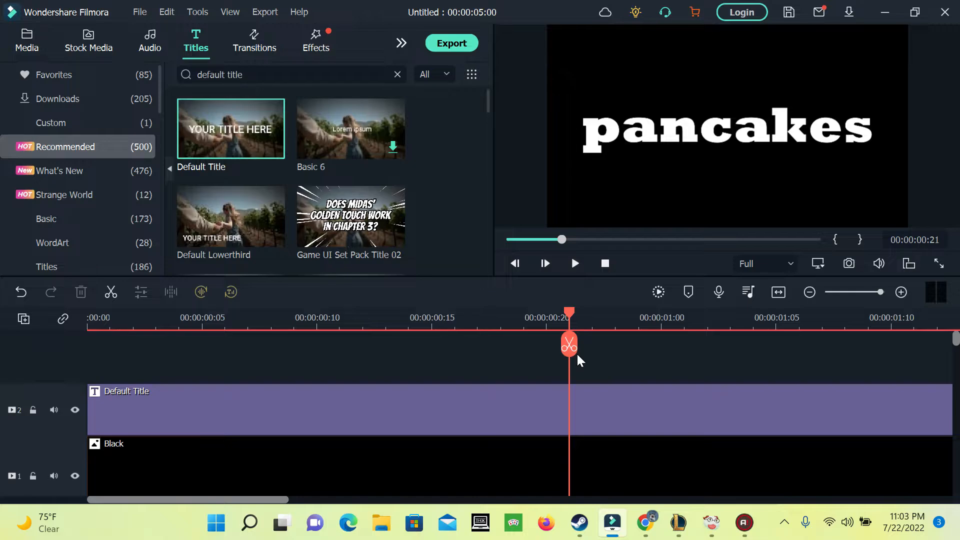
pyautogui.click(848, 264)
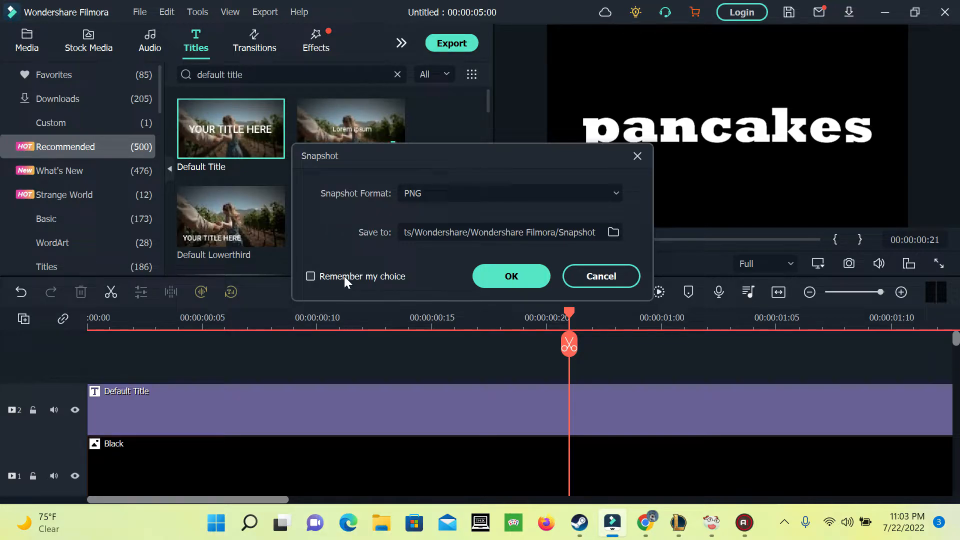
pyautogui.click(449, 199)
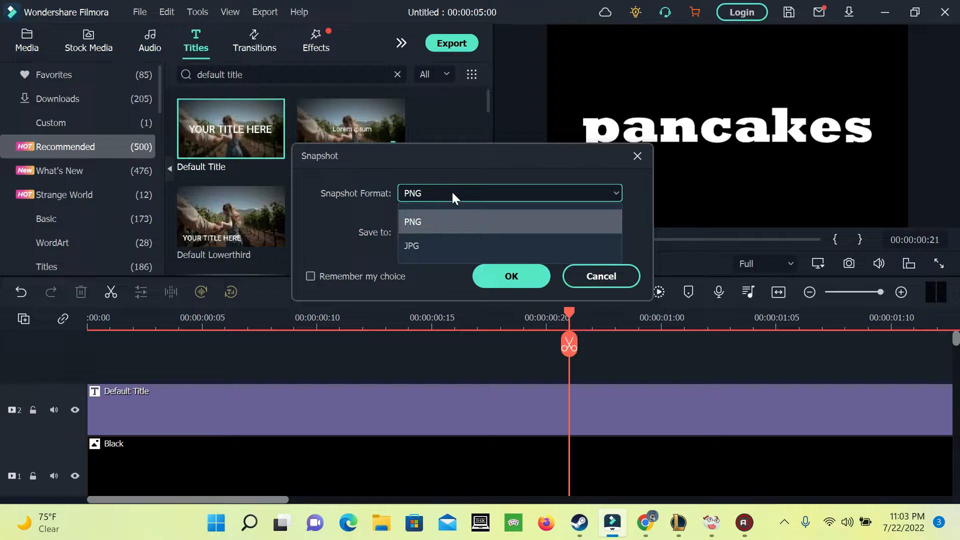
pyautogui.click(453, 193)
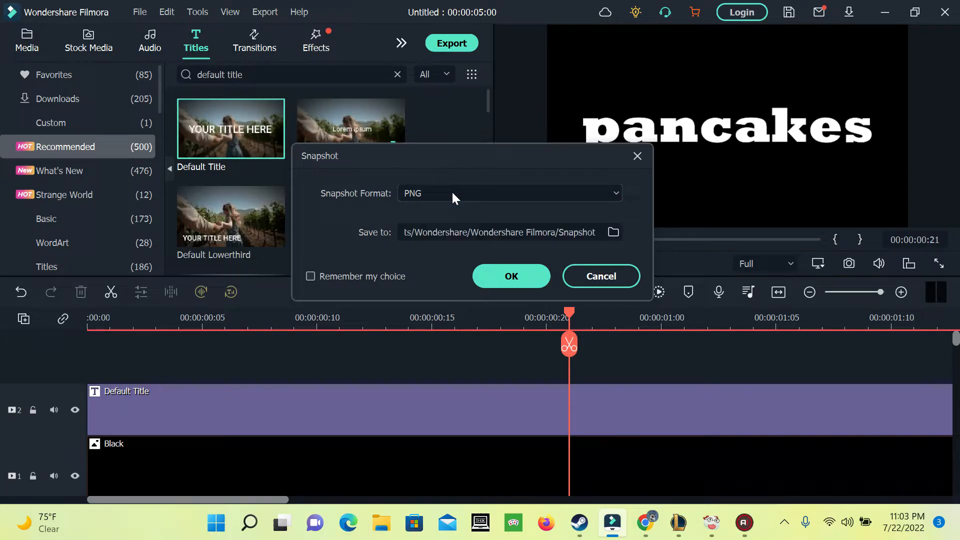
pyautogui.click(519, 275)
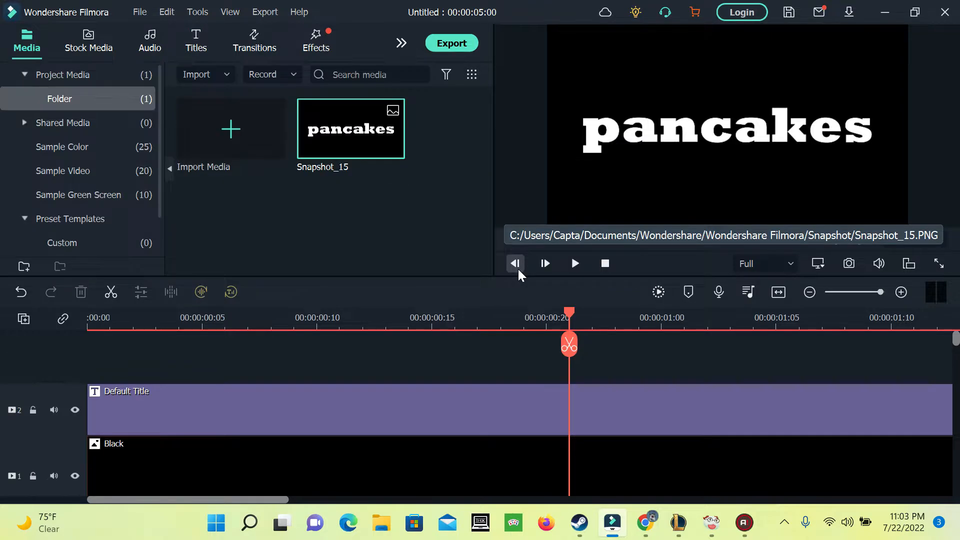
pyautogui.press('space')
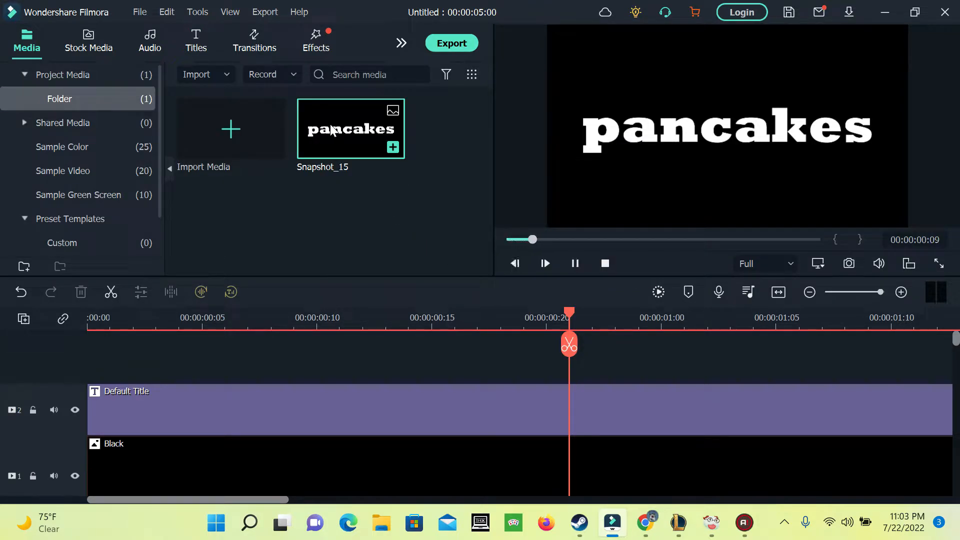
pyautogui.press('space')
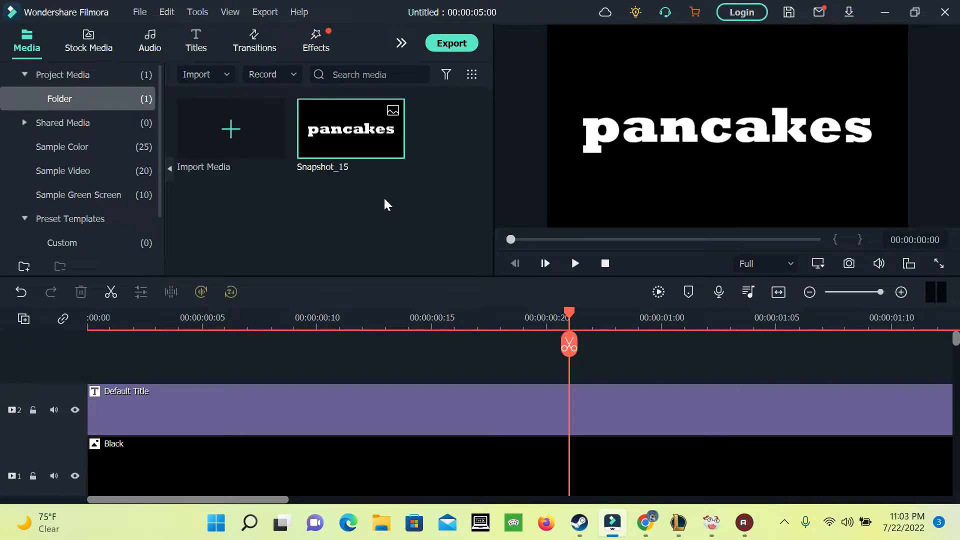
# Step: Delete the Default Title and Black clips together from the timeline
pyautogui.click(301, 351)
pyautogui.moveTo(133, 358); pyautogui.dragTo(439, 388)
pyautogui.scroll(3, 295, 400)
pyautogui.scroll(1, 153, 377)
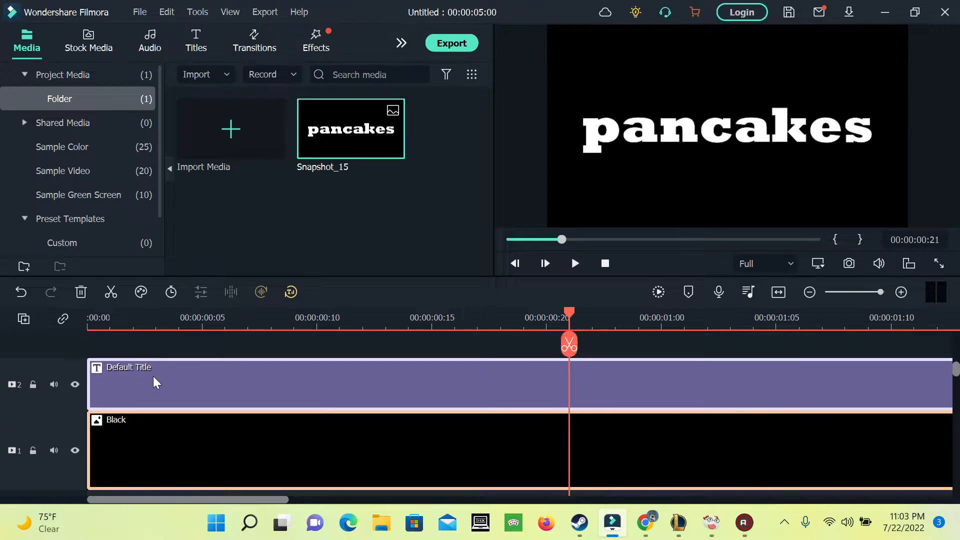
pyautogui.scroll(1, 154, 377)
pyautogui.click(203, 336)
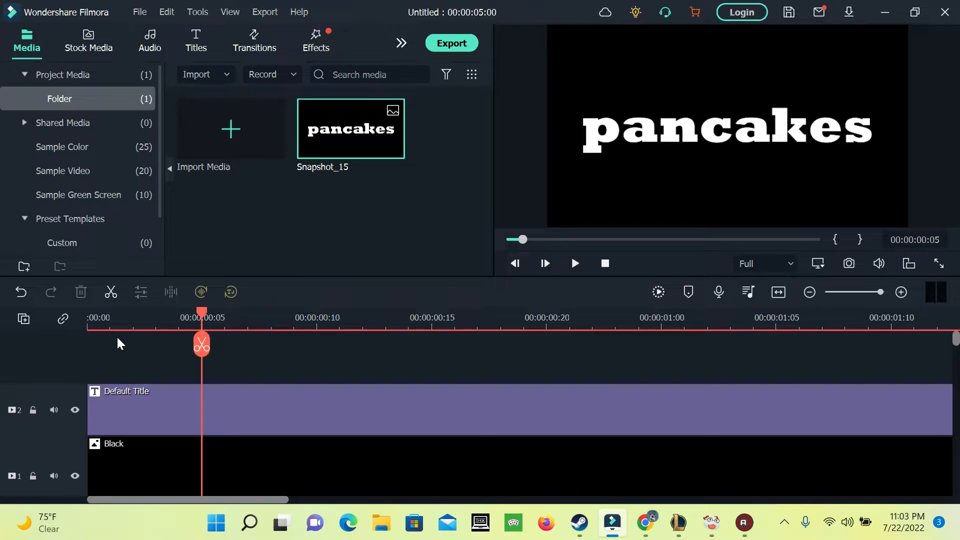
pyautogui.moveTo(118, 343); pyautogui.dragTo(543, 503)
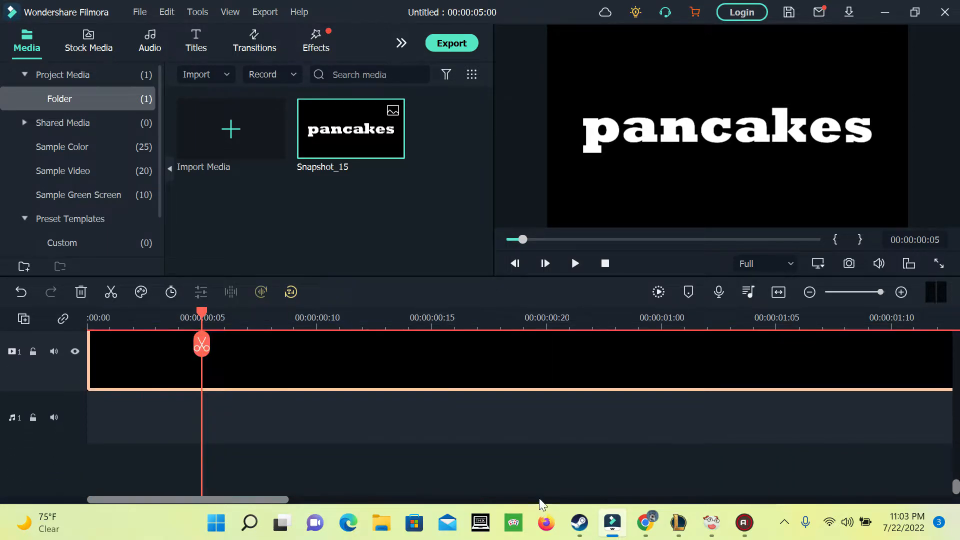
pyautogui.rightClick(483, 367)
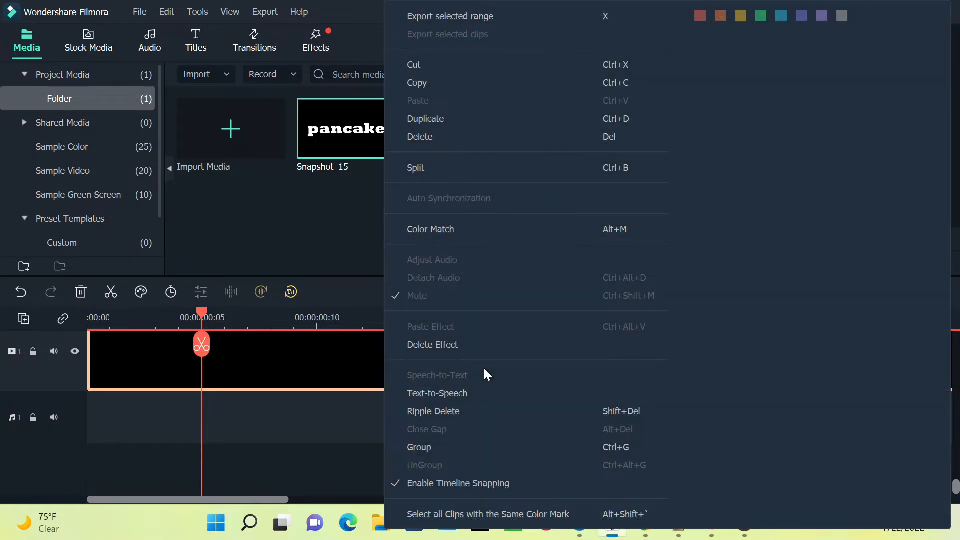
pyautogui.click(430, 134)
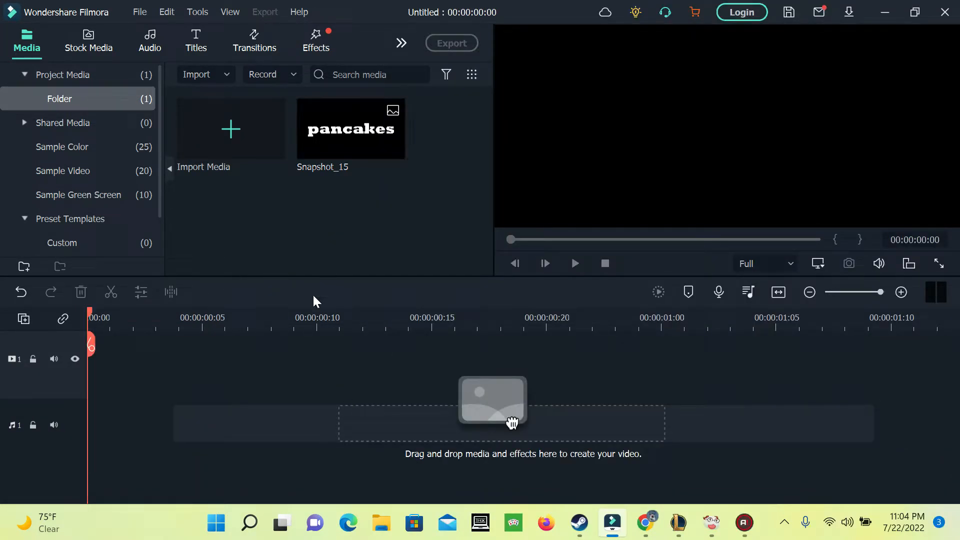
# Step: Place the Snapshot_15 image at the start of video track 2
pyautogui.click(270, 373)
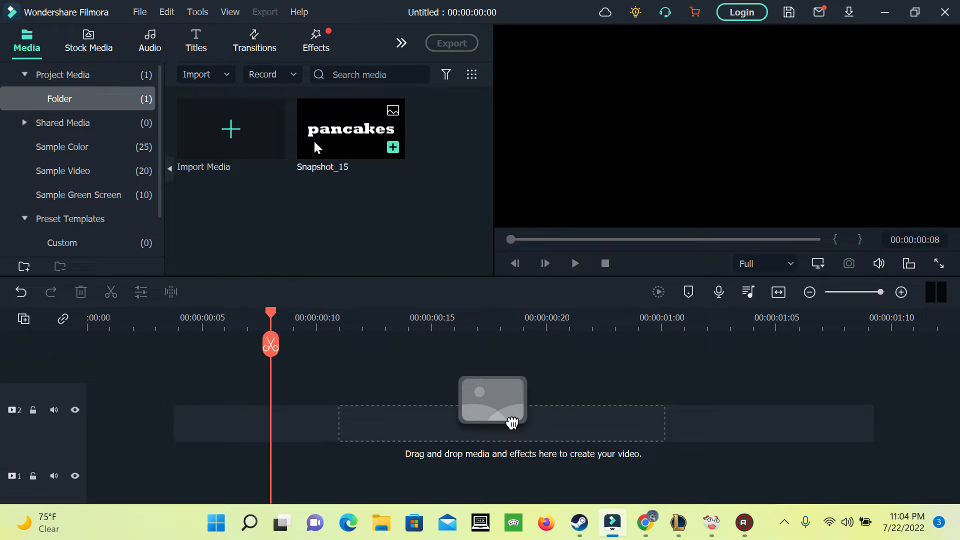
pyautogui.moveTo(325, 133); pyautogui.dragTo(88, 401)
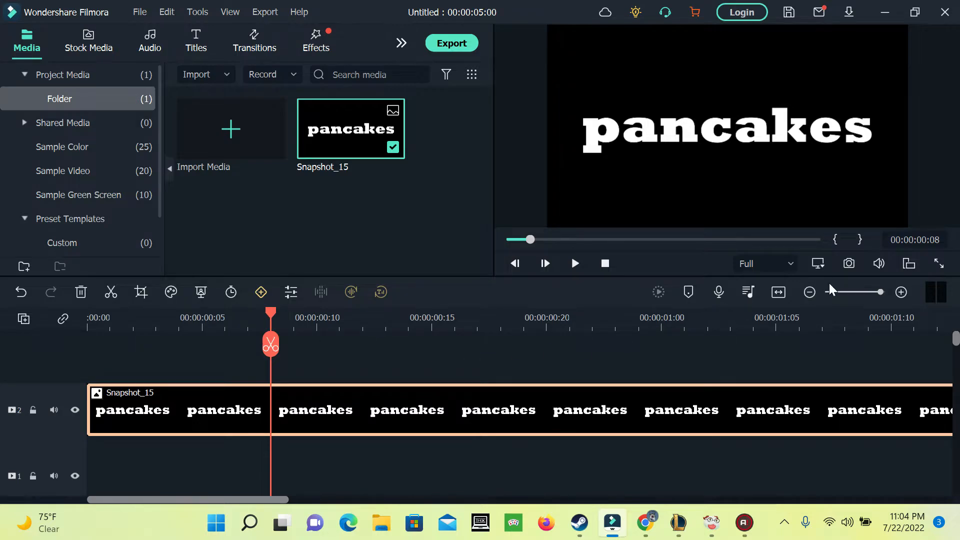
pyautogui.click(811, 292)
pyautogui.click(811, 292)
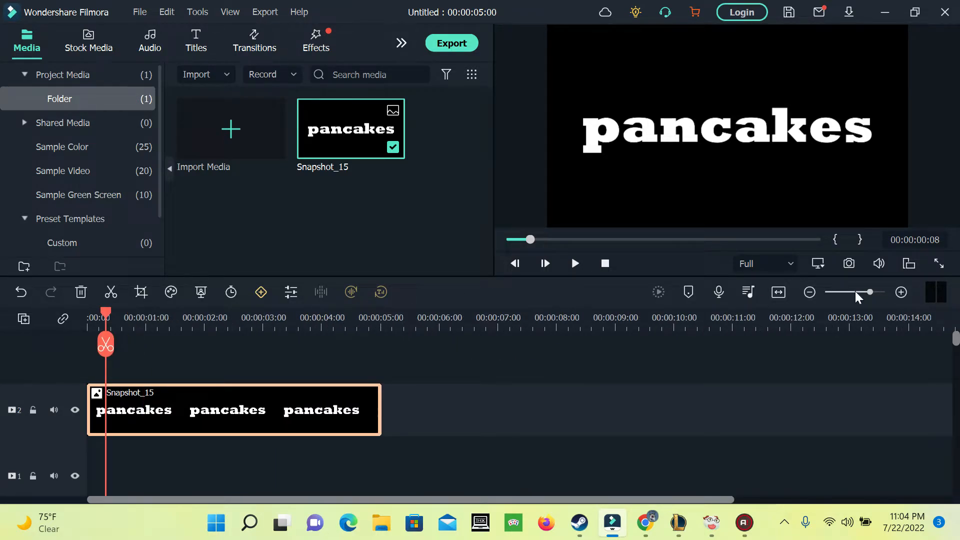
pyautogui.click(901, 292)
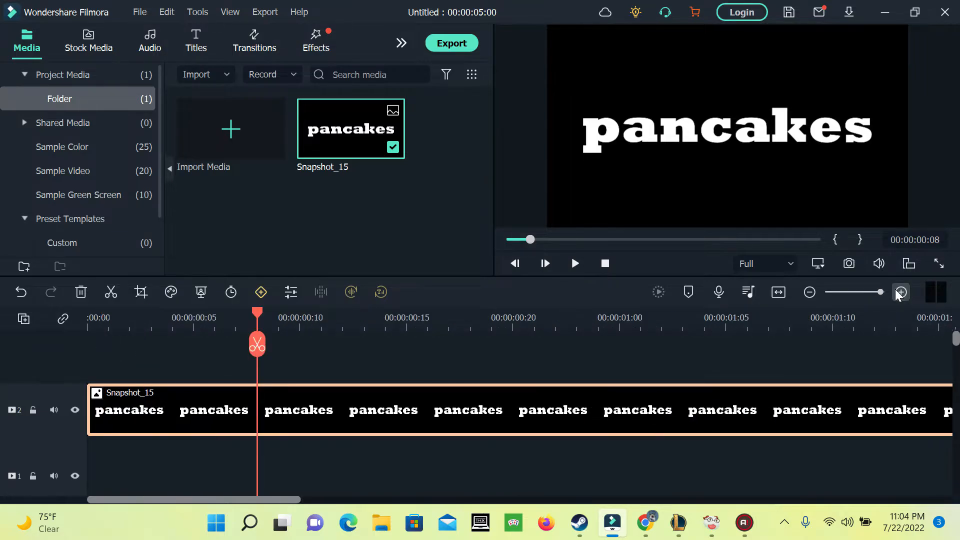
pyautogui.click(900, 292)
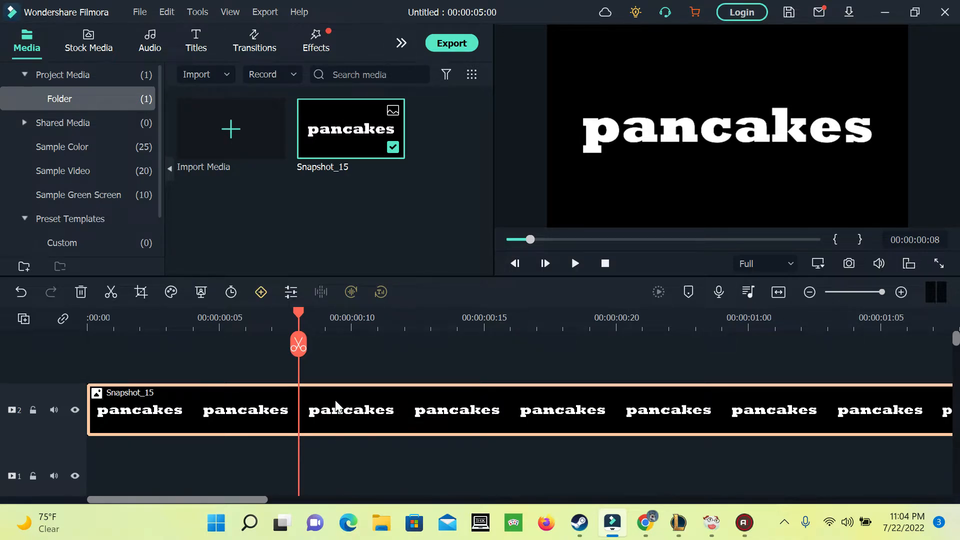
# Step: Set the duration of the Snapshot_15 clip to 00:00:01:20
pyautogui.rightClick(327, 427)
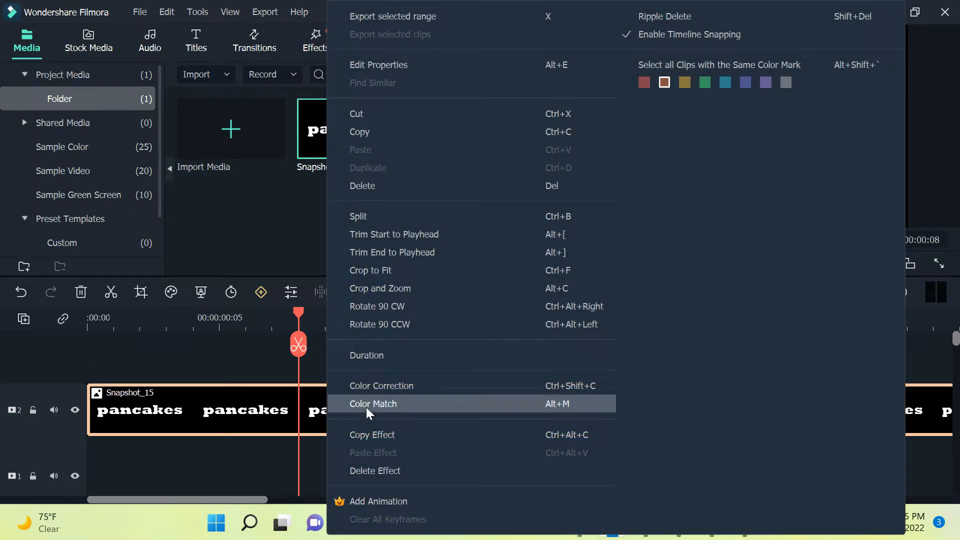
pyautogui.click(378, 362)
pyautogui.click(479, 195)
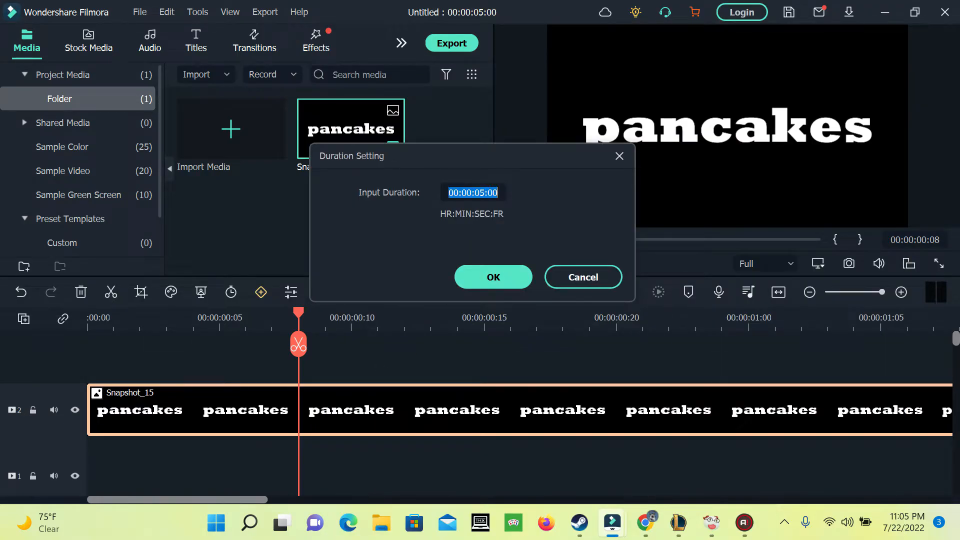
pyautogui.click(479, 194)
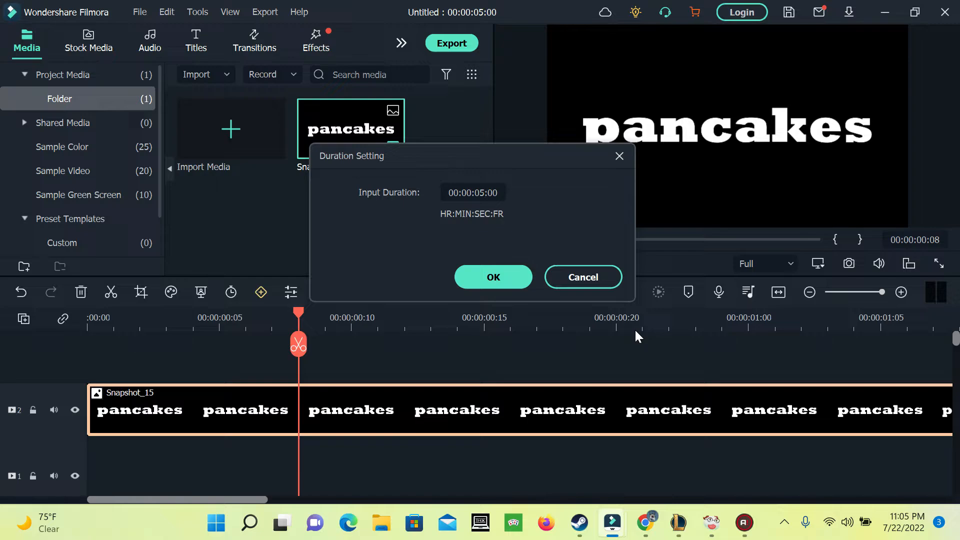
pyautogui.write('1')
pyautogui.press('BackSpace')
pyautogui.press('BackSpace')
pyautogui.write('1')
pyautogui.press('BackSpace')
pyautogui.press('BackSpace')
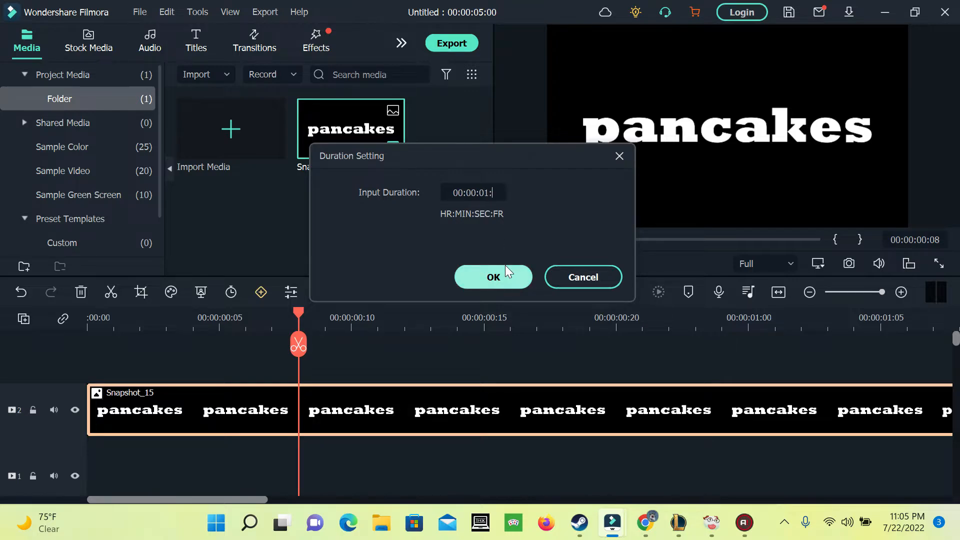
pyautogui.write('20')
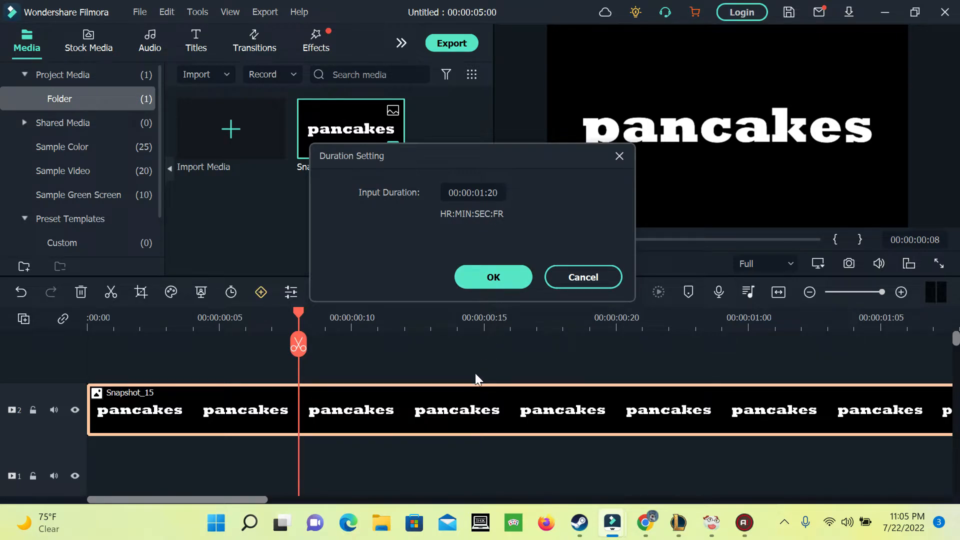
pyautogui.click(481, 279)
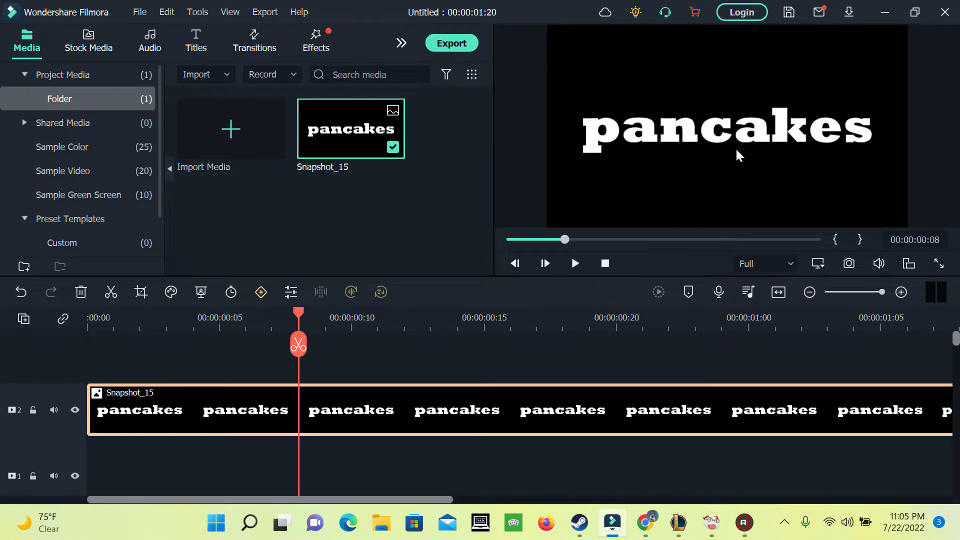
# Step: Try a smaller size for the snapshot in the preview, enlarge it slightly beyond the frame edges and re-centre it horizontally
pyautogui.click(625, 141)
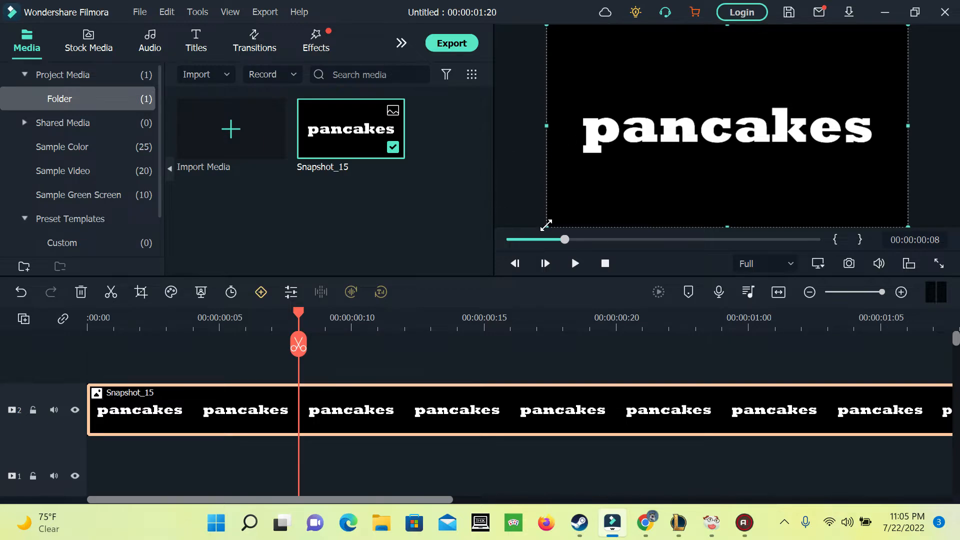
pyautogui.moveTo(546, 225)
pyautogui.mouseDown()
pyautogui.moveTo(480, 253)
pyautogui.moveTo(682, 150)
pyautogui.moveTo(549, 226)
pyautogui.mouseUp()
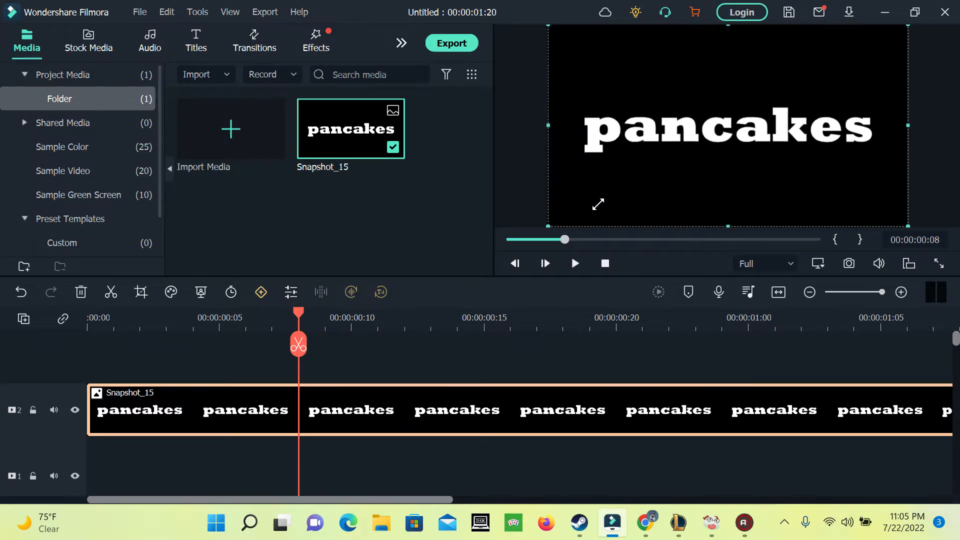
pyautogui.moveTo(598, 204); pyautogui.dragTo(710, 135)
pyautogui.moveTo(789, 67)
pyautogui.mouseDown()
pyautogui.moveTo(701, 95)
pyautogui.moveTo(708, 115)
pyautogui.moveTo(767, 62)
pyautogui.moveTo(809, 62)
pyautogui.moveTo(791, 63)
pyautogui.mouseUp()
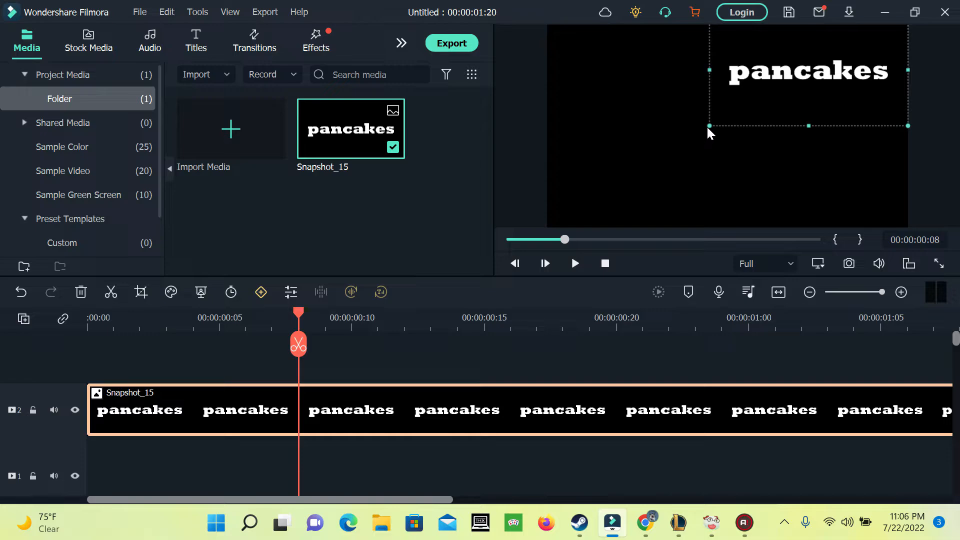
pyautogui.moveTo(710, 131); pyautogui.dragTo(545, 227)
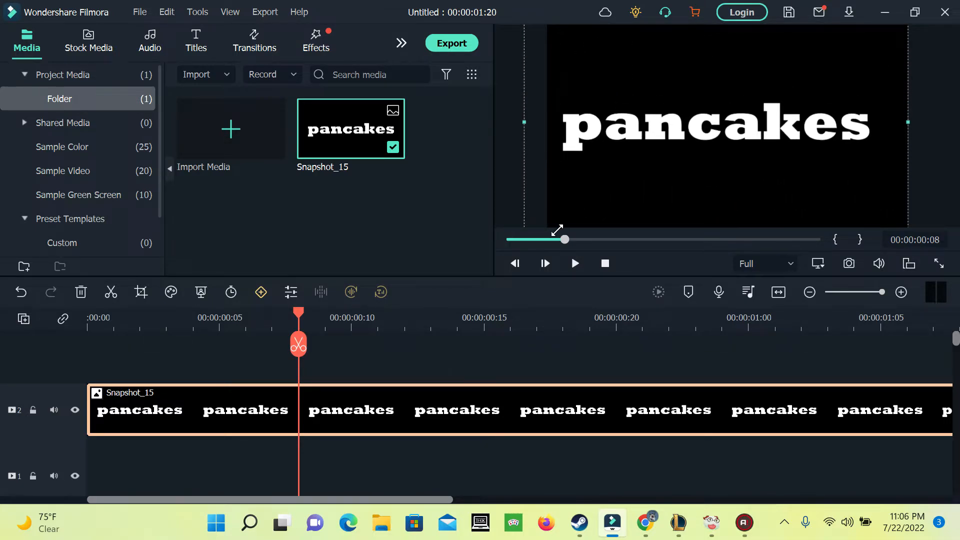
pyautogui.moveTo(599, 165); pyautogui.dragTo(621, 163)
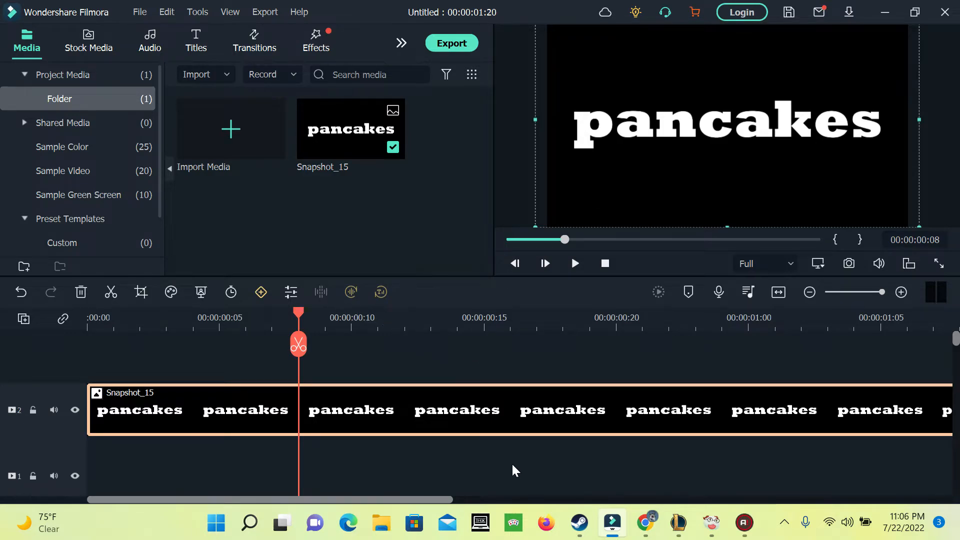
# Step: Apply a Pan & Zoom to the snapshot clip with the End frame shrunk to 130 x 73 over the left part of the letter "c"
pyautogui.rightClick(476, 428)
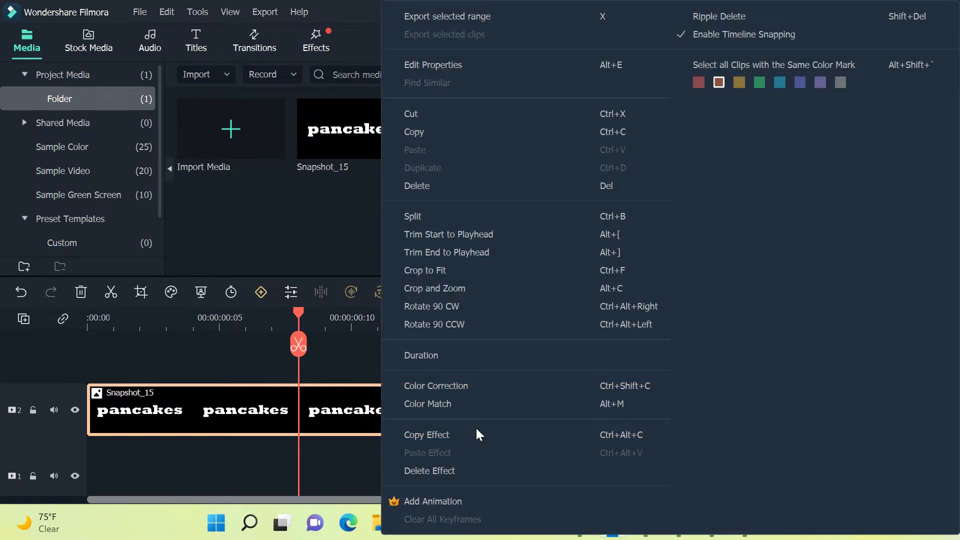
pyautogui.click(429, 291)
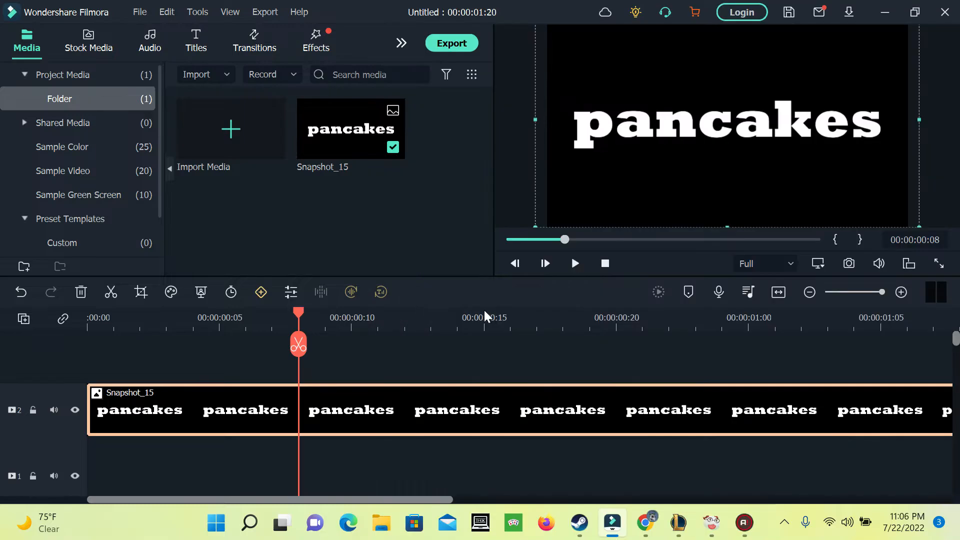
pyautogui.click(256, 41)
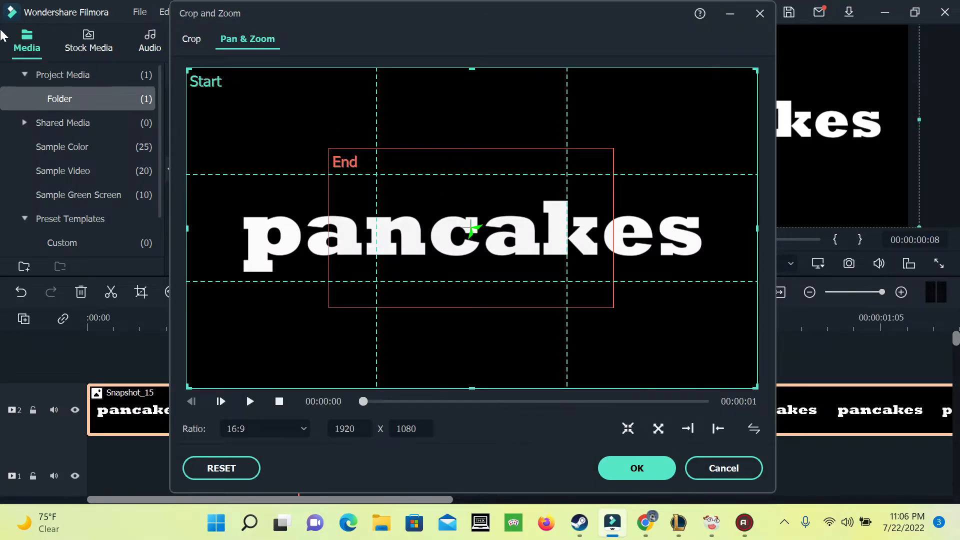
pyautogui.click(429, 218)
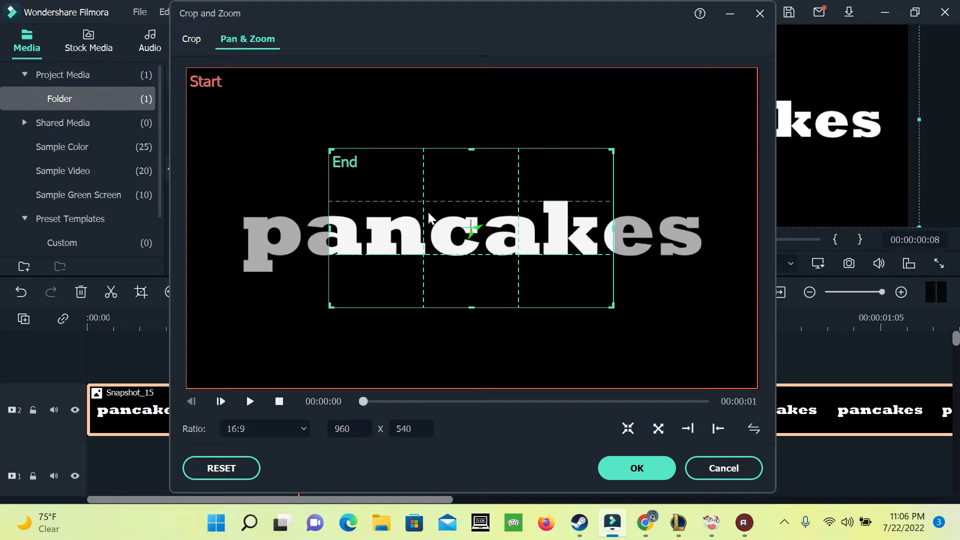
pyautogui.click(384, 192)
pyautogui.click(346, 223)
pyautogui.moveTo(329, 304); pyautogui.dragTo(604, 118)
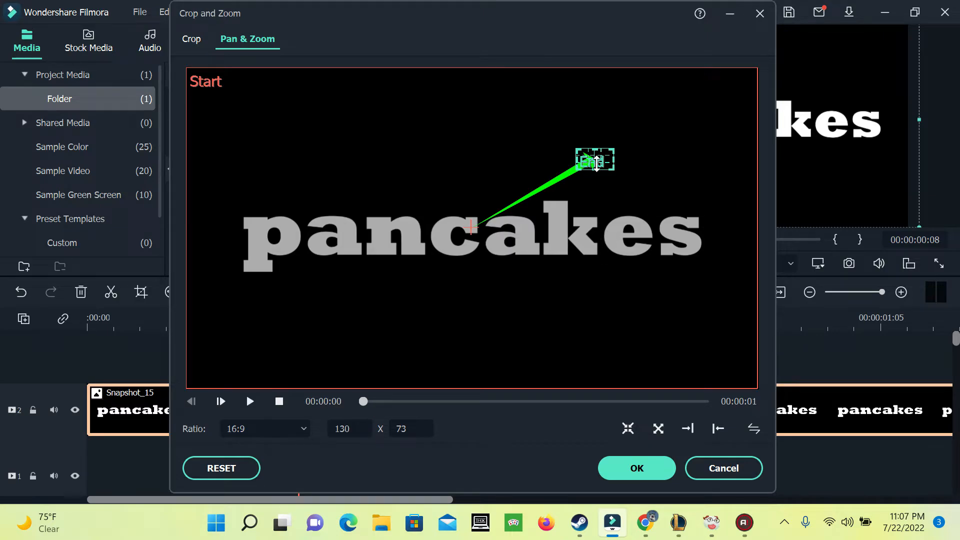
pyautogui.moveTo(596, 159); pyautogui.dragTo(449, 231)
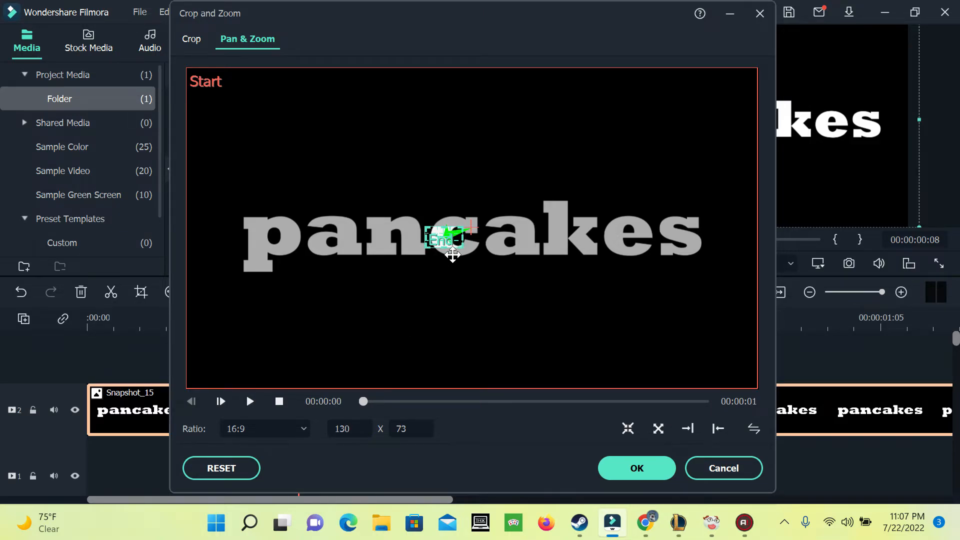
pyautogui.press('Return')
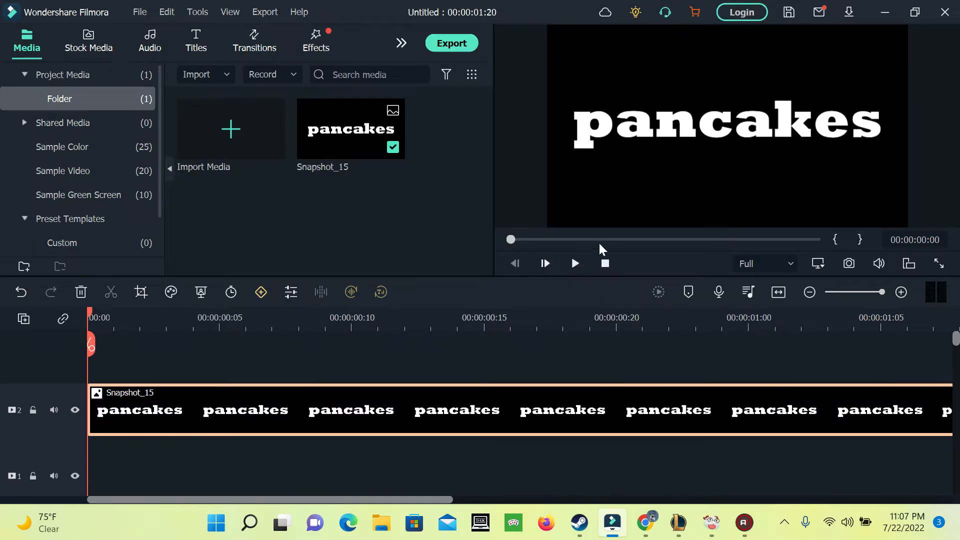
# Step: Play the zoom clip from its start through to the last frame, twice
pyautogui.click(575, 264)
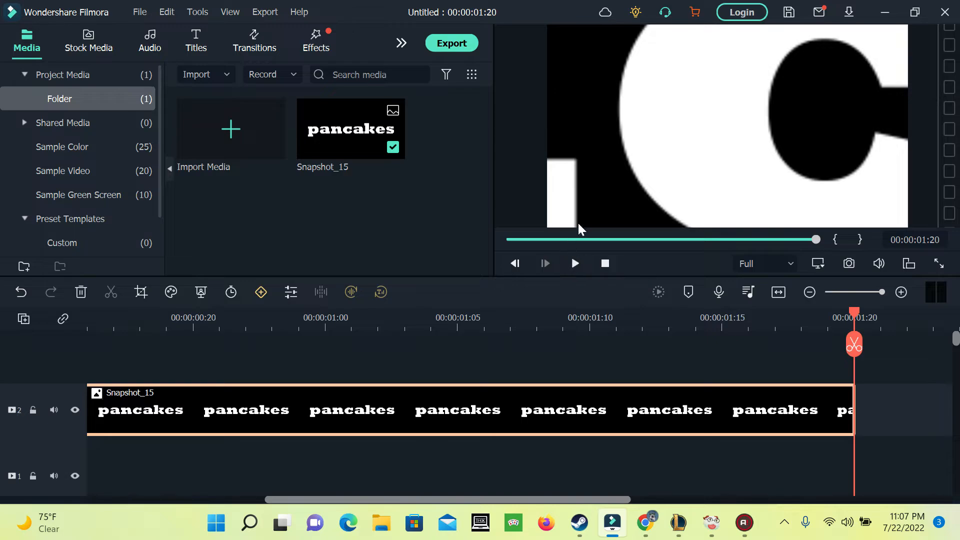
pyautogui.click(512, 240)
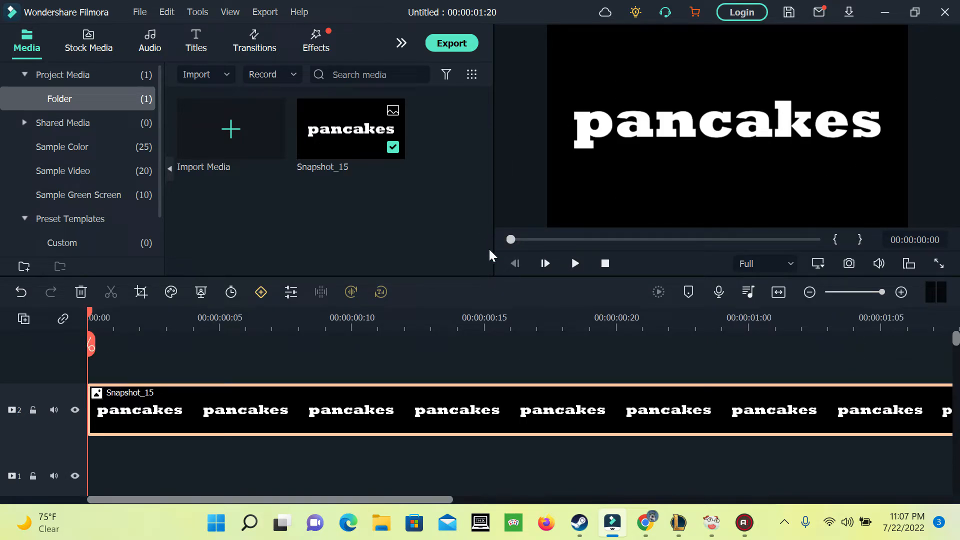
pyautogui.click(576, 265)
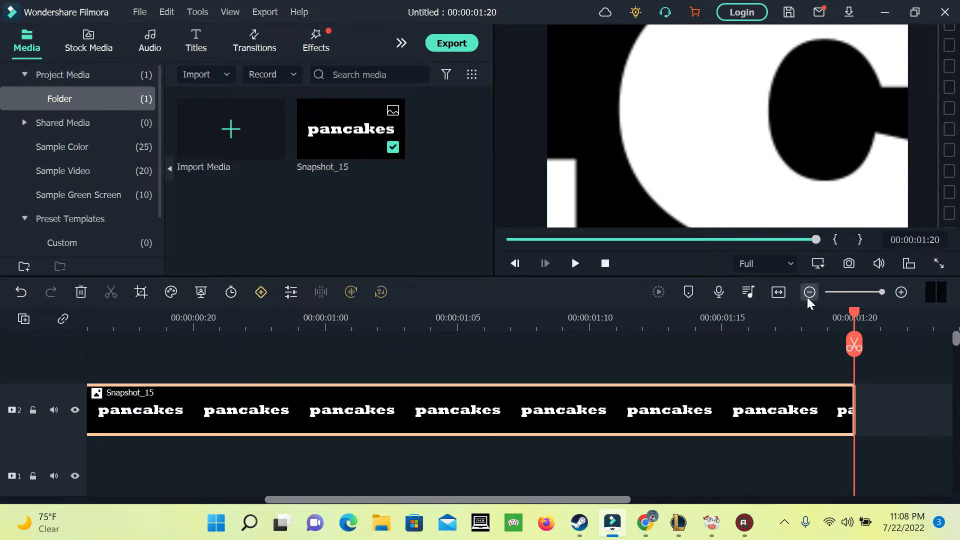
# Step: Save the final zoomed frame as a PNG snapshot and place it directly after the Snapshot_15 clip on video track 2
pyautogui.click(847, 261)
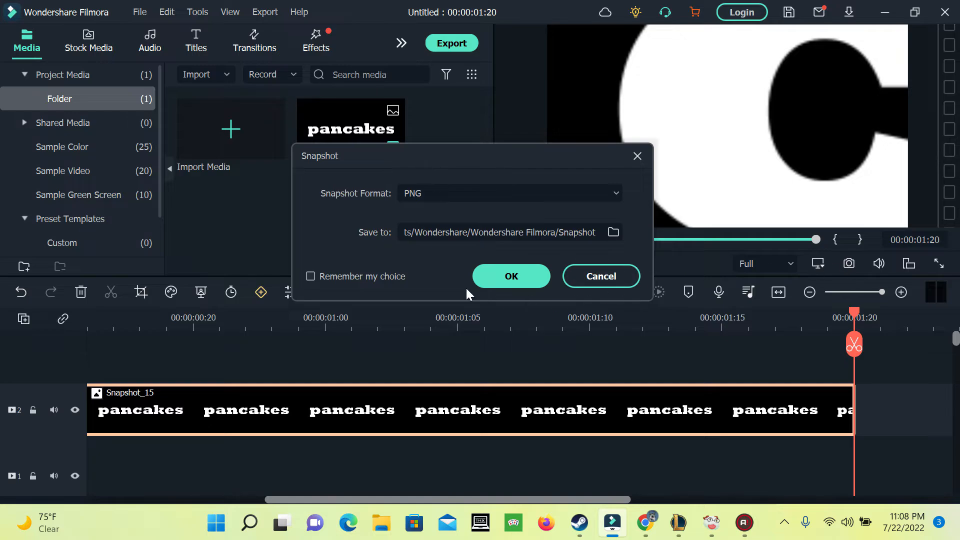
pyautogui.click(487, 277)
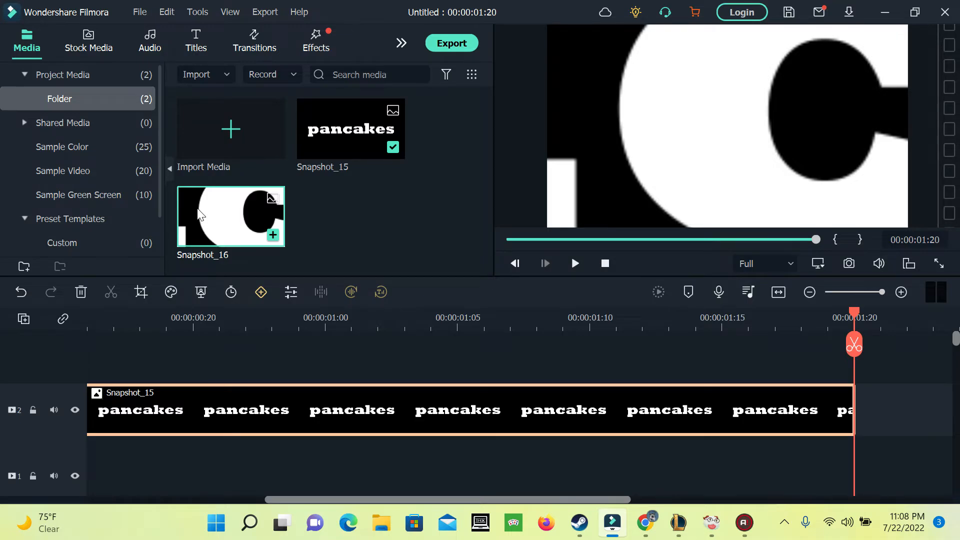
pyautogui.moveTo(209, 216); pyautogui.dragTo(851, 417)
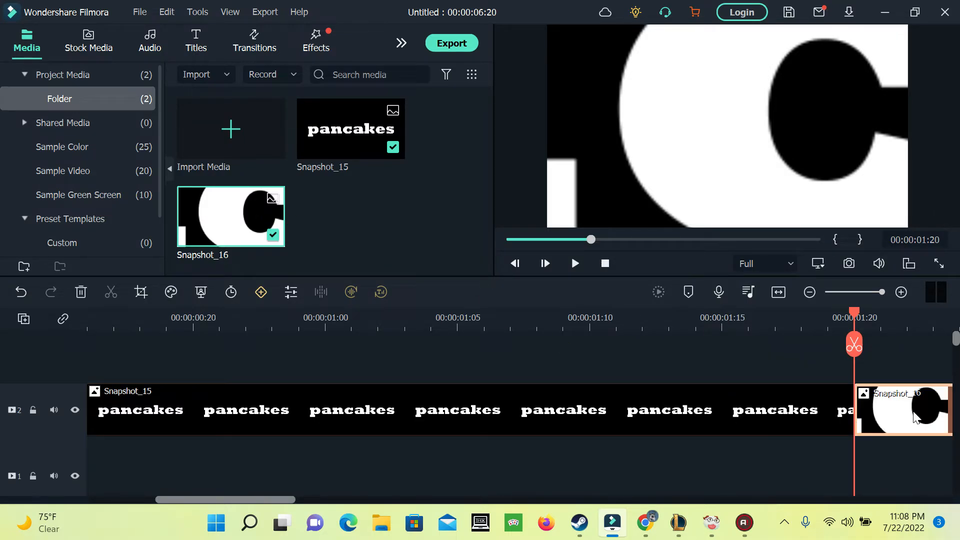
# Step: Set the duration of the Snapshot_16 clip to 5 frames
pyautogui.scroll(-5, 381, 488)
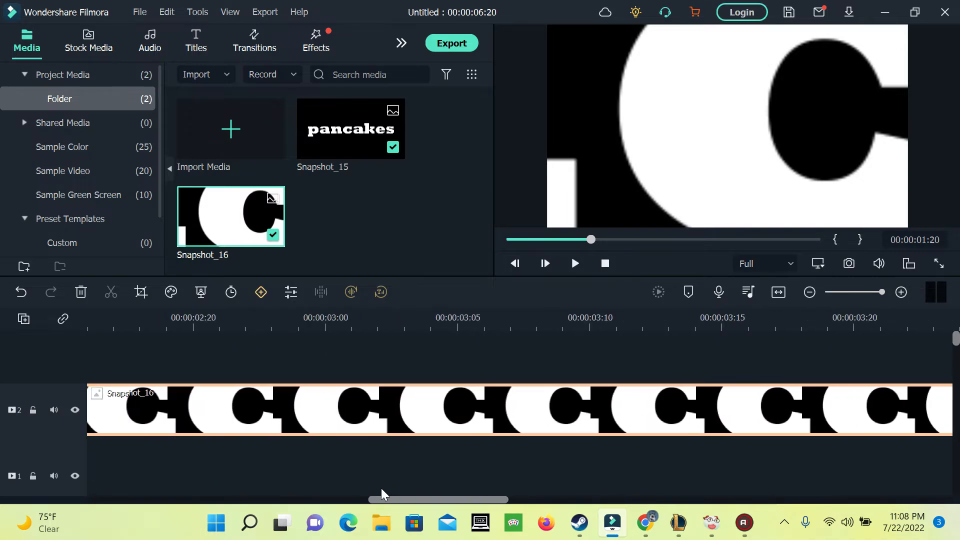
pyautogui.scroll(3, 381, 484)
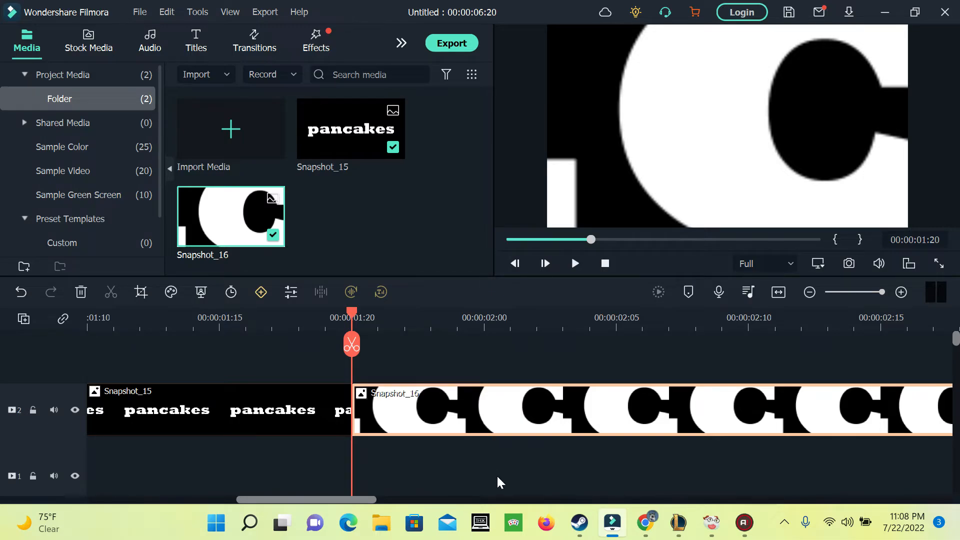
pyautogui.rightClick(573, 408)
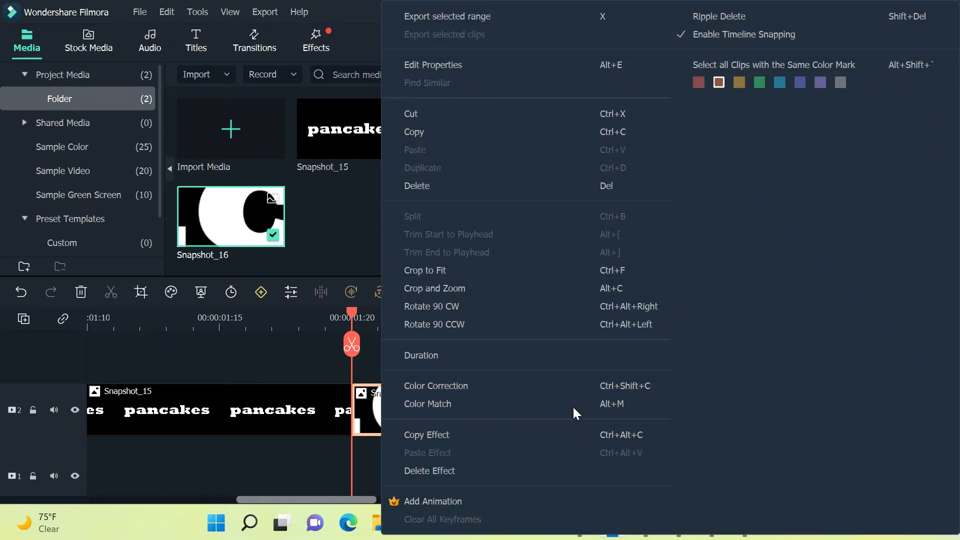
pyautogui.click(430, 351)
pyautogui.doubleClick(481, 193)
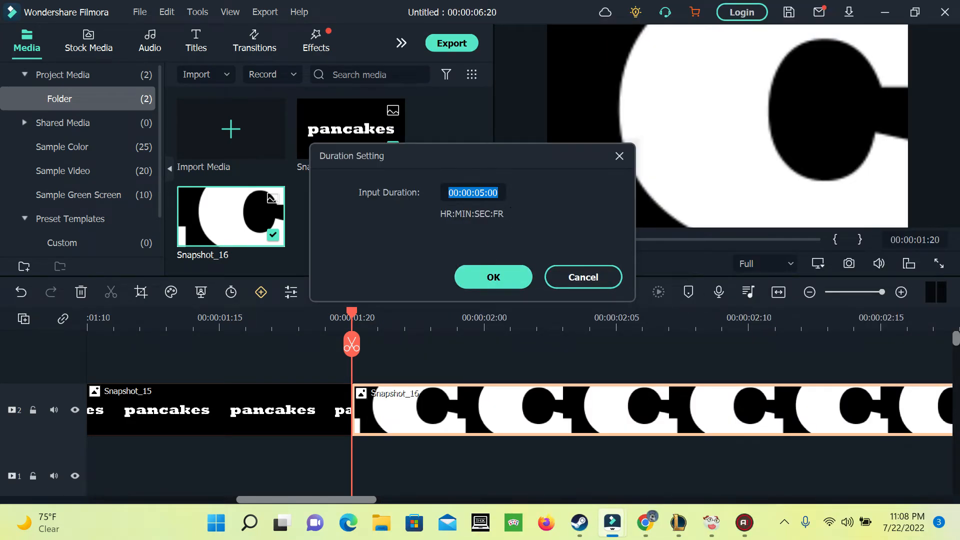
pyautogui.click(459, 193)
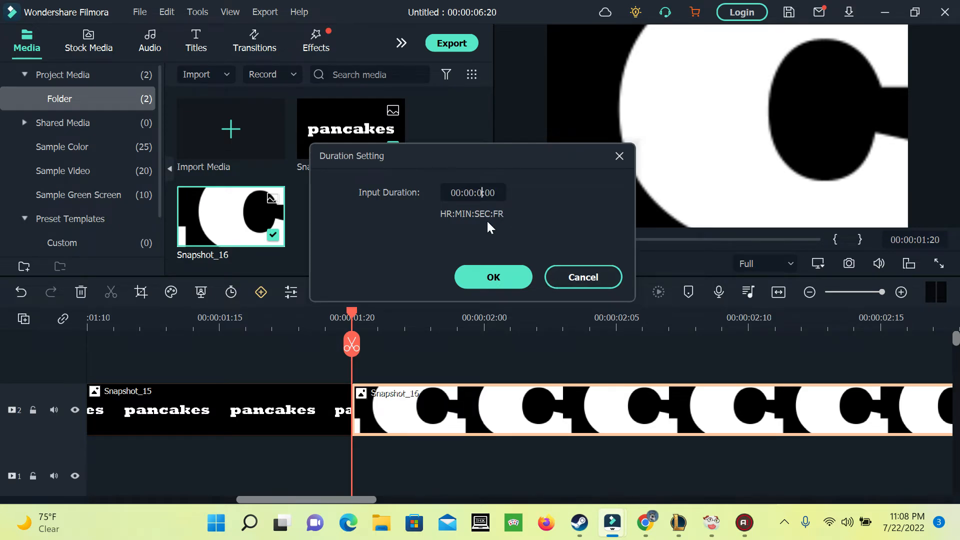
pyautogui.write('0')
pyautogui.press('BackSpace')
pyautogui.click(493, 270)
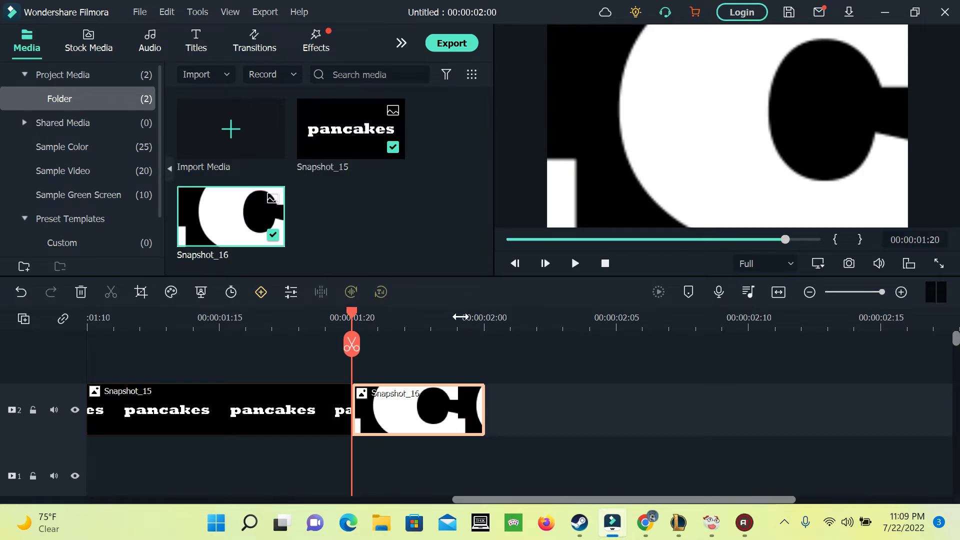
# Step: Set up a Pan & Zoom for the Snapshot_16 clip, shrinking its Start frame slightly to 1839 x 1034 and repositioning it
pyautogui.rightClick(401, 421)
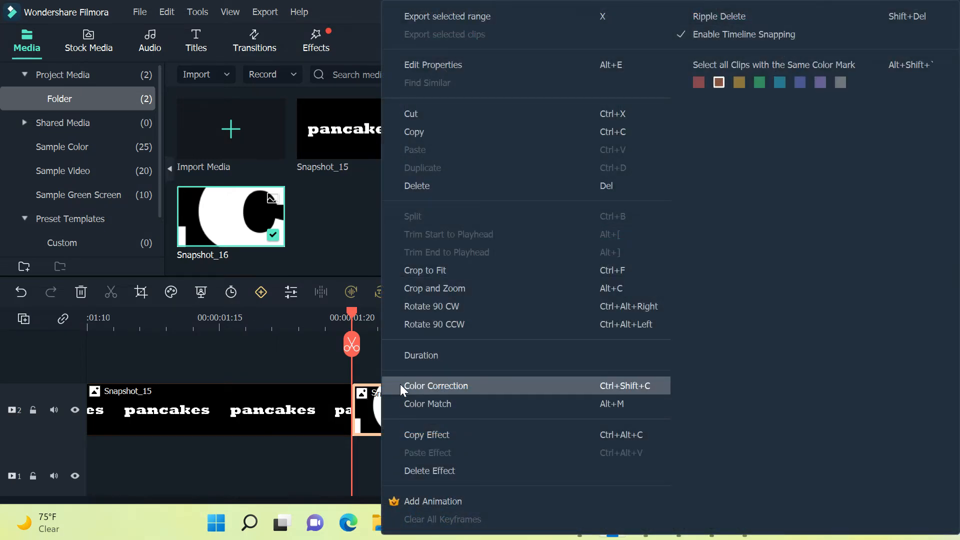
pyautogui.click(432, 289)
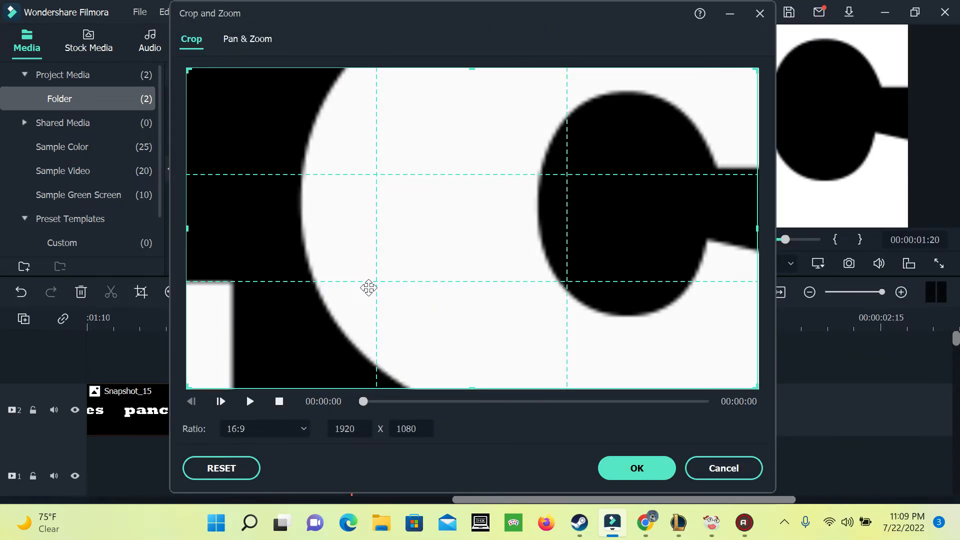
pyautogui.click(251, 41)
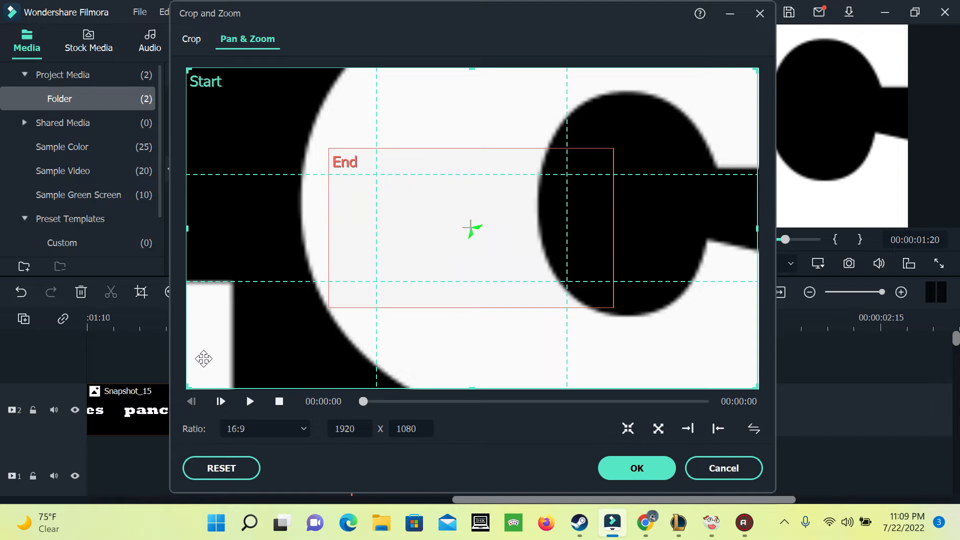
pyautogui.moveTo(187, 378); pyautogui.dragTo(212, 375)
pyautogui.moveTo(242, 251)
pyautogui.mouseDown()
pyautogui.moveTo(221, 250)
pyautogui.moveTo(234, 253)
pyautogui.mouseUp()
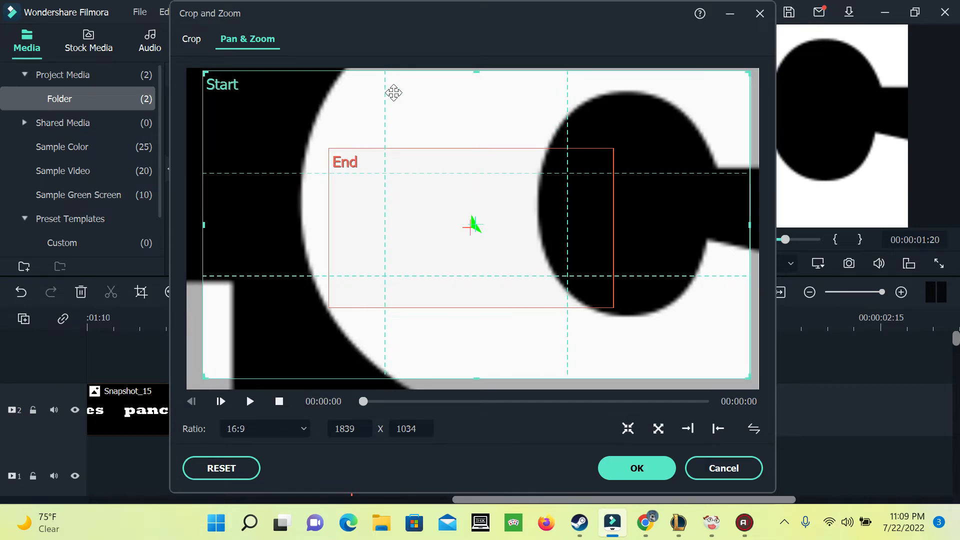
pyautogui.moveTo(477, 73)
pyautogui.mouseDown()
pyautogui.moveTo(479, 85)
pyautogui.moveTo(470, 75)
pyautogui.mouseUp()
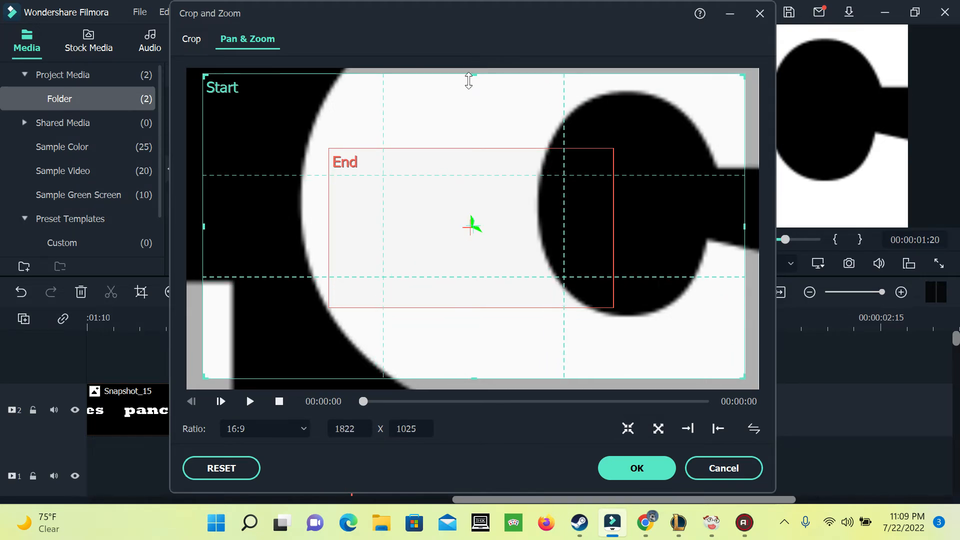
pyautogui.moveTo(289, 210); pyautogui.dragTo(287, 210)
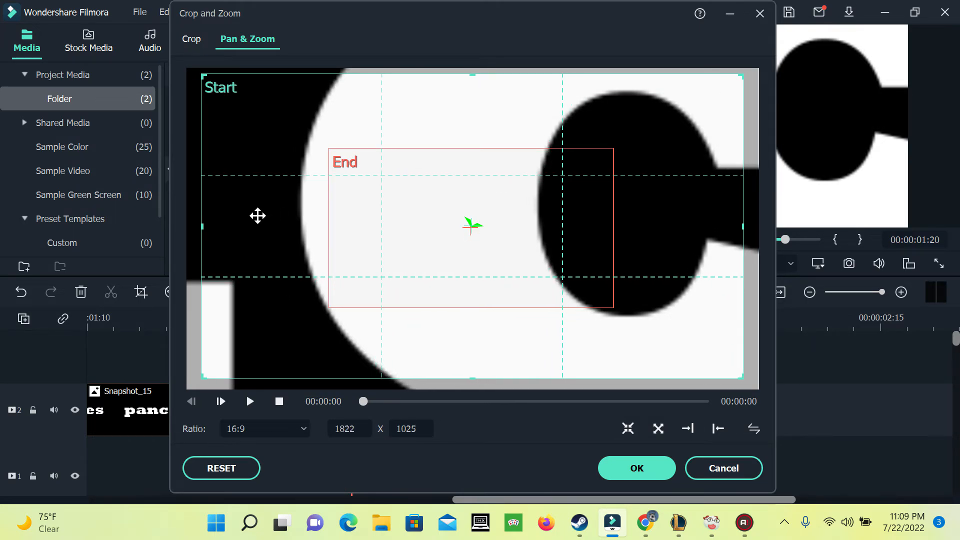
pyautogui.moveTo(203, 227); pyautogui.dragTo(195, 227)
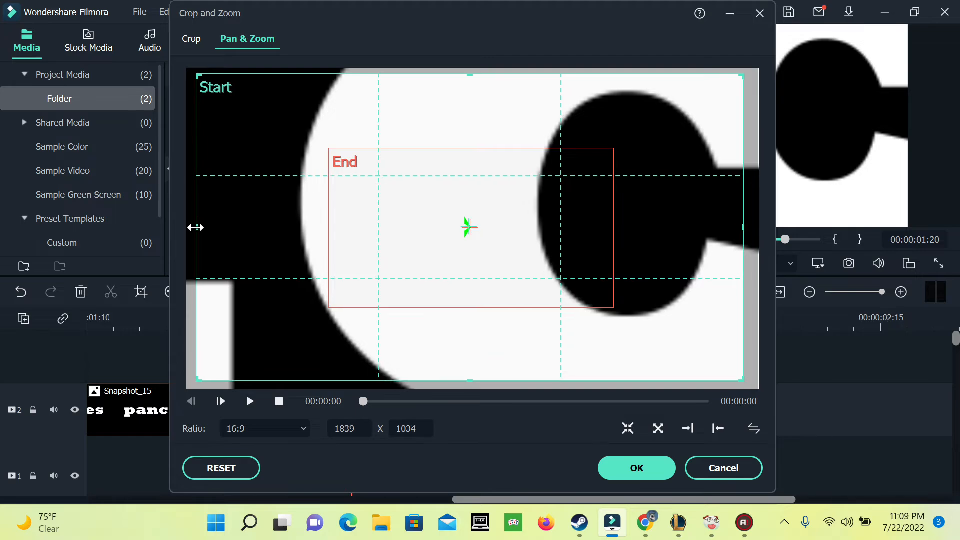
pyautogui.moveTo(259, 221); pyautogui.dragTo(264, 220)
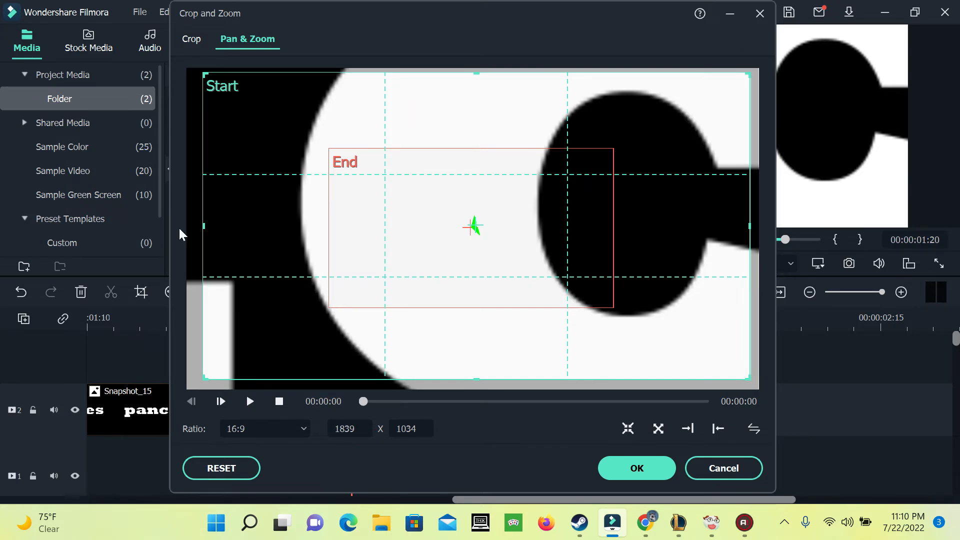
# Step: Resize the End frame to 765 x 398 with a Custom ratio inside the white stroke of the "c" and apply the Pan & Zoom
pyautogui.click(474, 228)
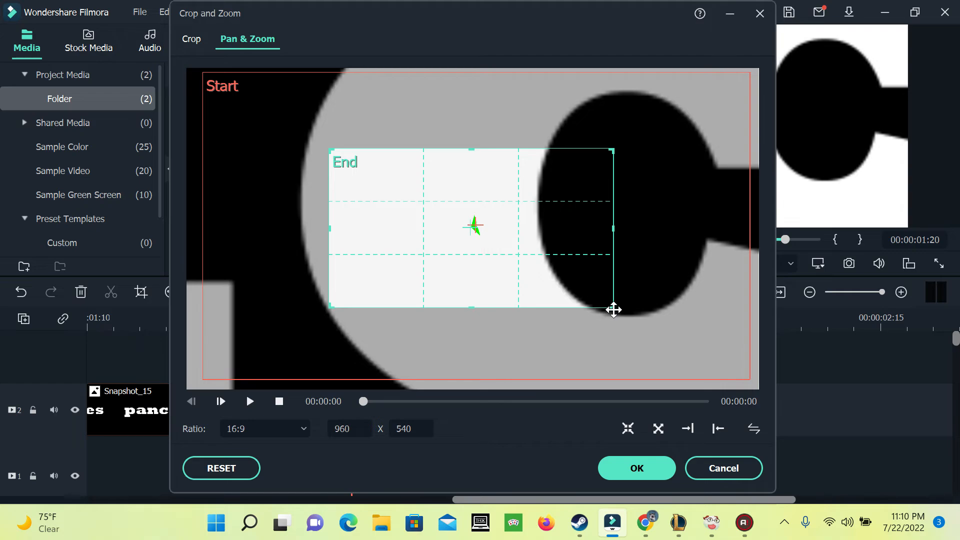
pyautogui.moveTo(614, 310); pyautogui.dragTo(534, 287)
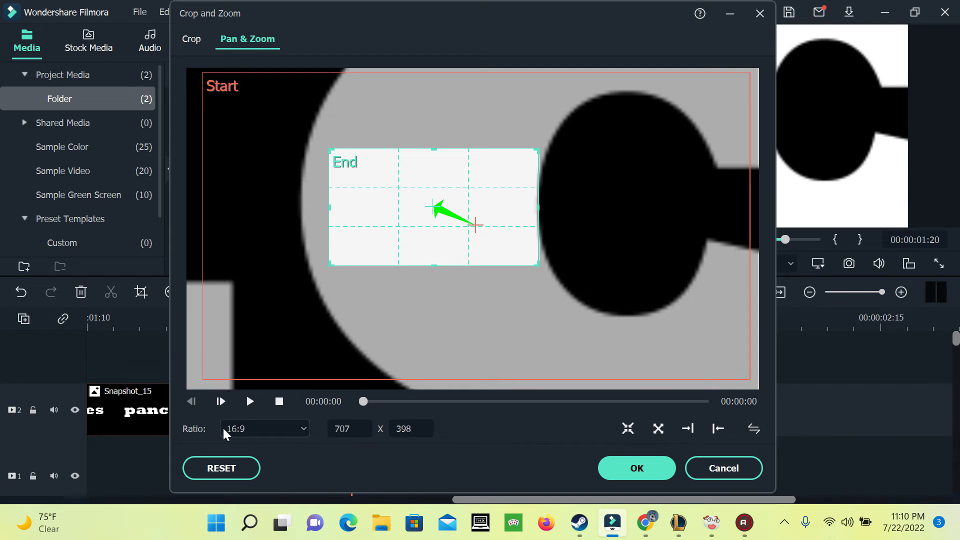
pyautogui.click(244, 430)
pyautogui.click(248, 401)
pyautogui.moveTo(328, 207); pyautogui.dragTo(310, 209)
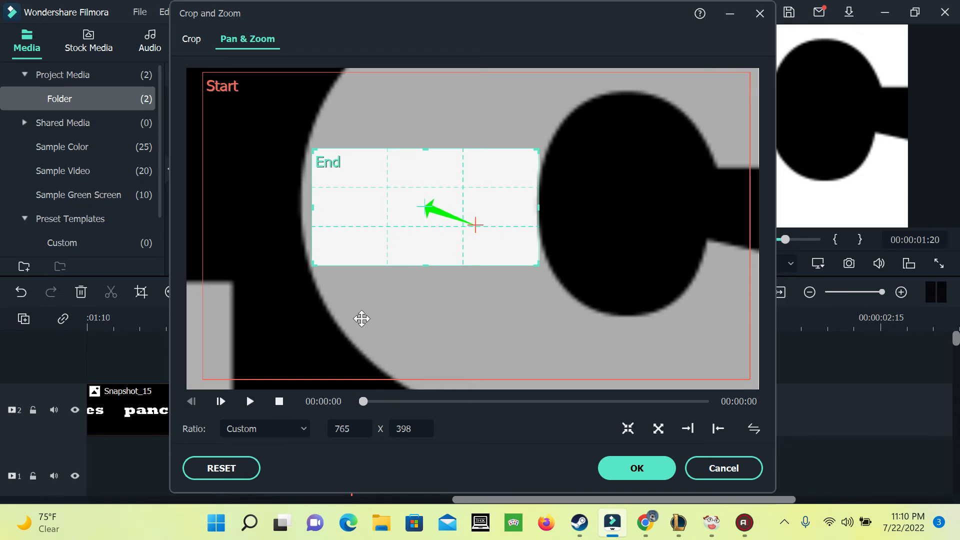
pyautogui.click(618, 473)
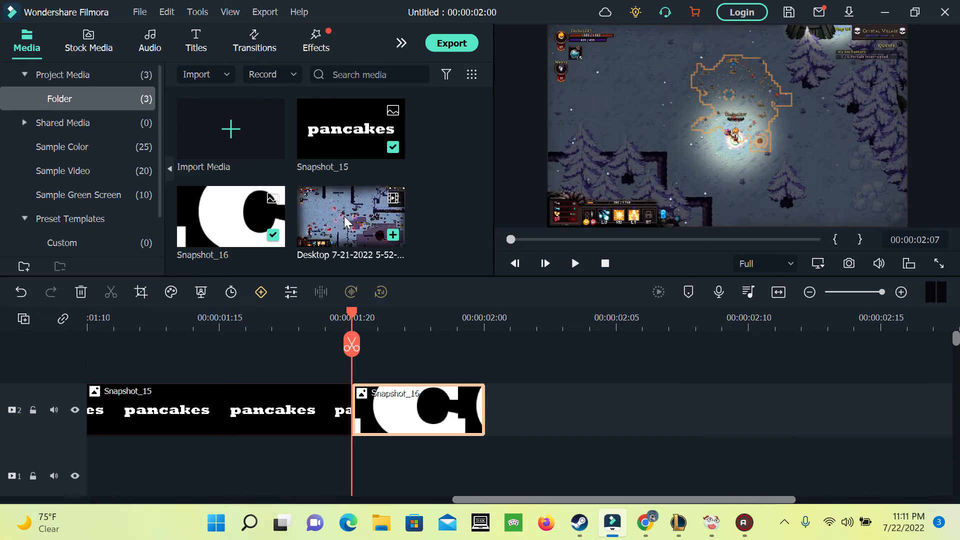
pyautogui.moveTo(373, 222); pyautogui.dragTo(38, 448)
pyautogui.click(574, 283)
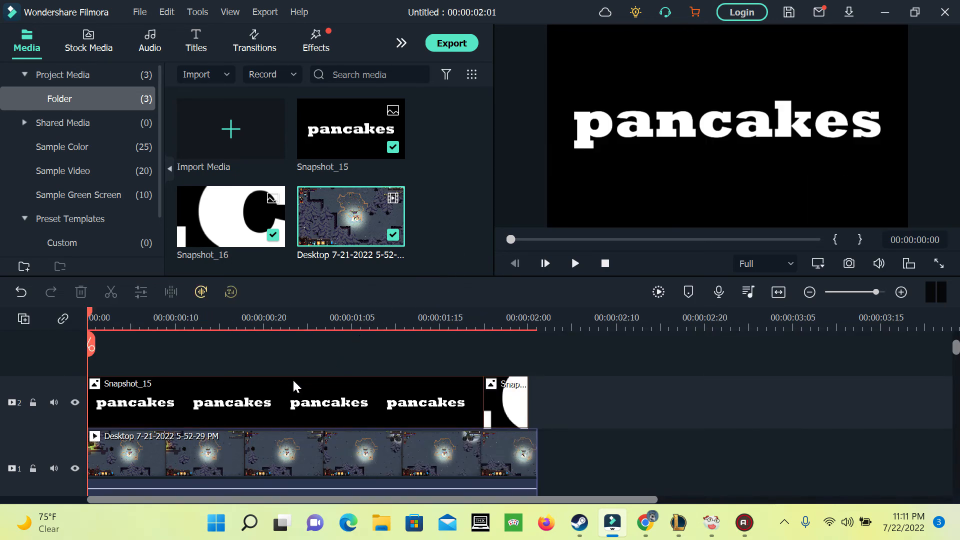
# Step: Set the blending mode of the Snapshot_15 clip to Multiply in its compositing settings
pyautogui.click(264, 403)
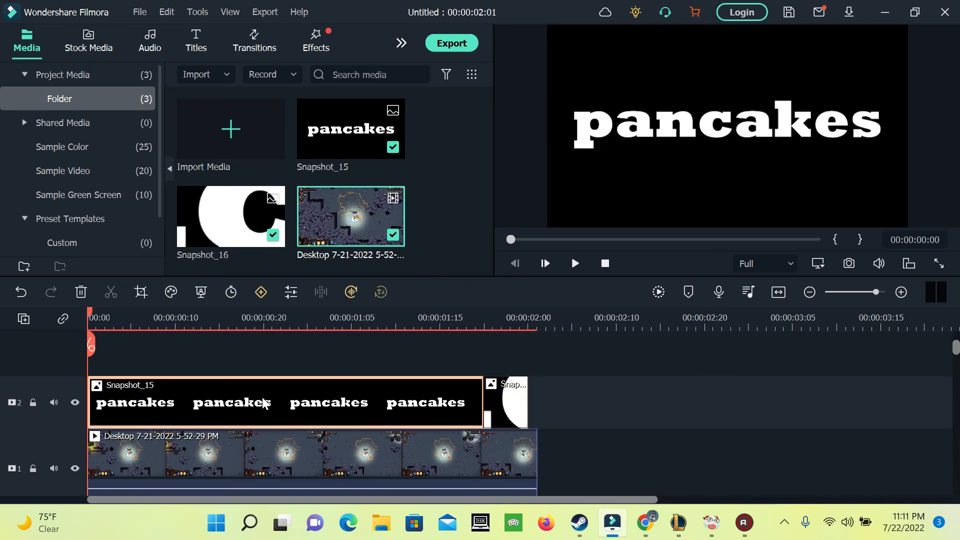
pyautogui.doubleClick(182, 397)
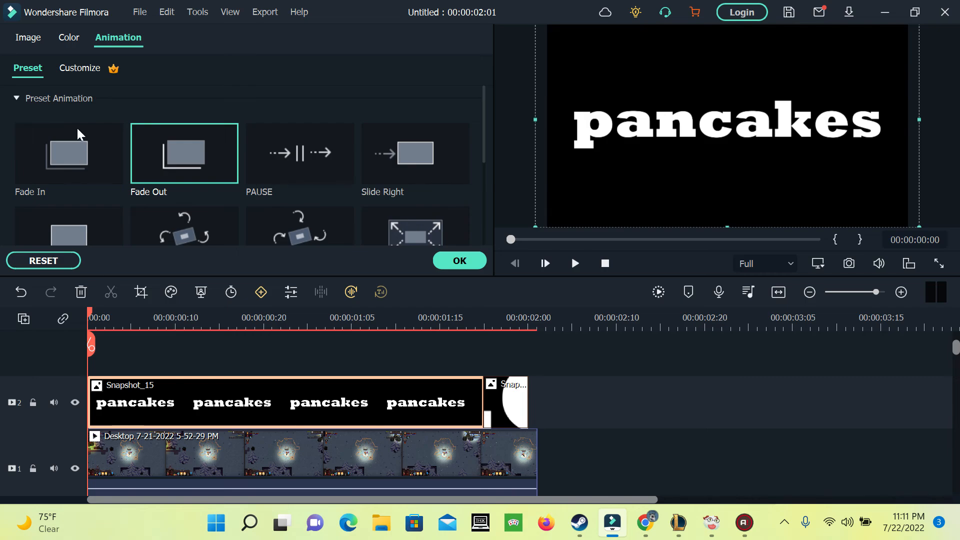
pyautogui.click(25, 90)
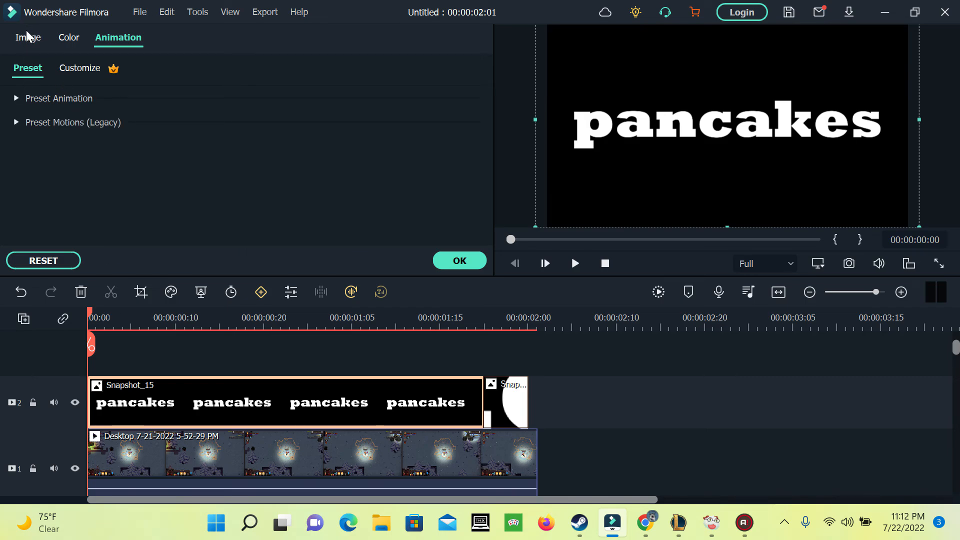
pyautogui.click(28, 40)
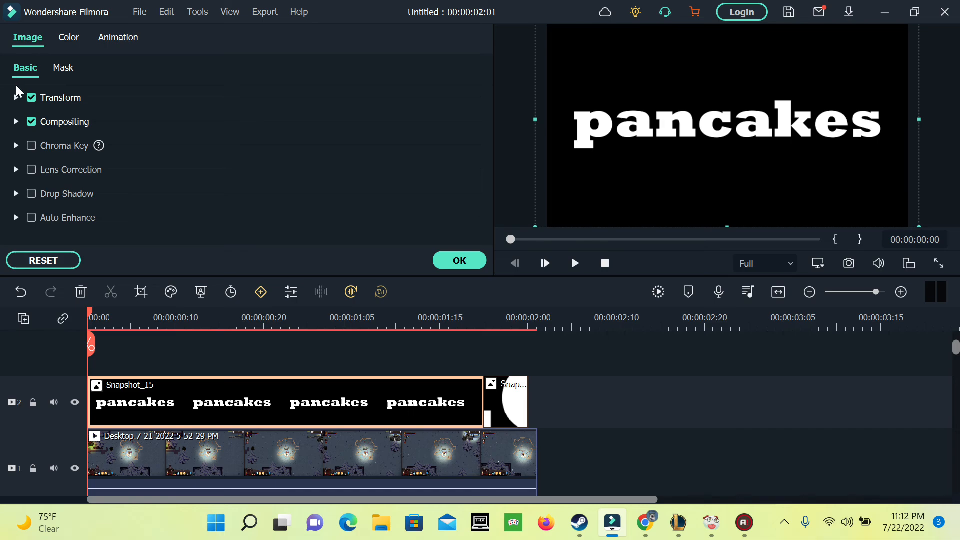
pyautogui.click(17, 123)
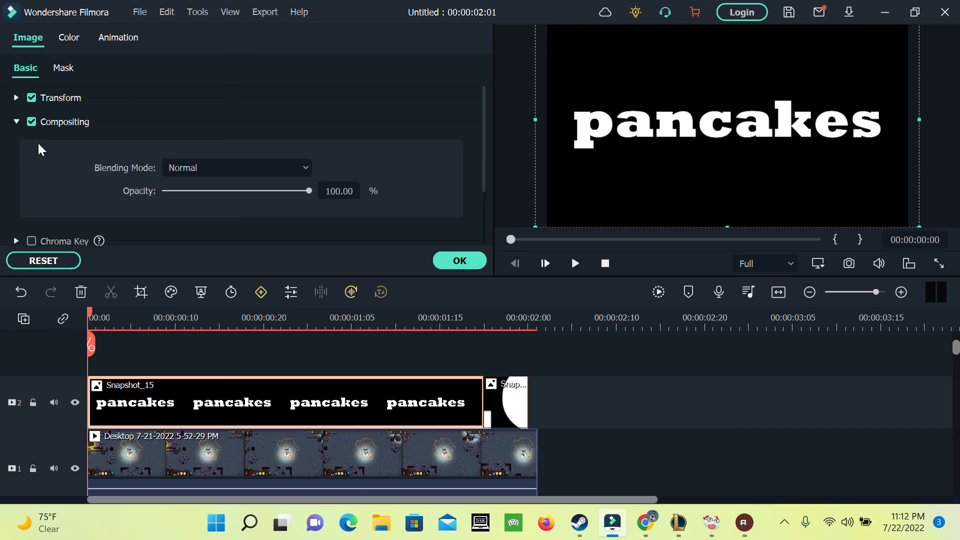
pyautogui.click(180, 163)
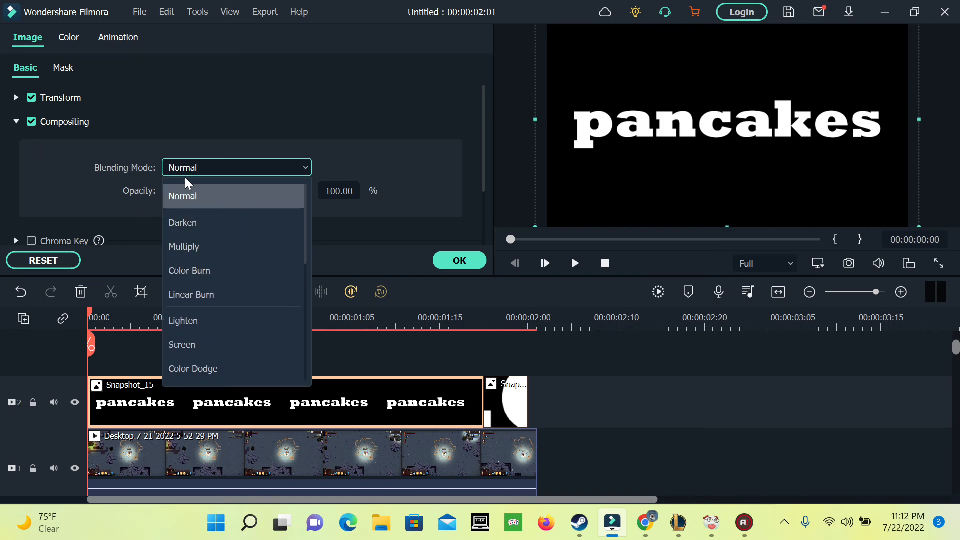
pyautogui.click(189, 246)
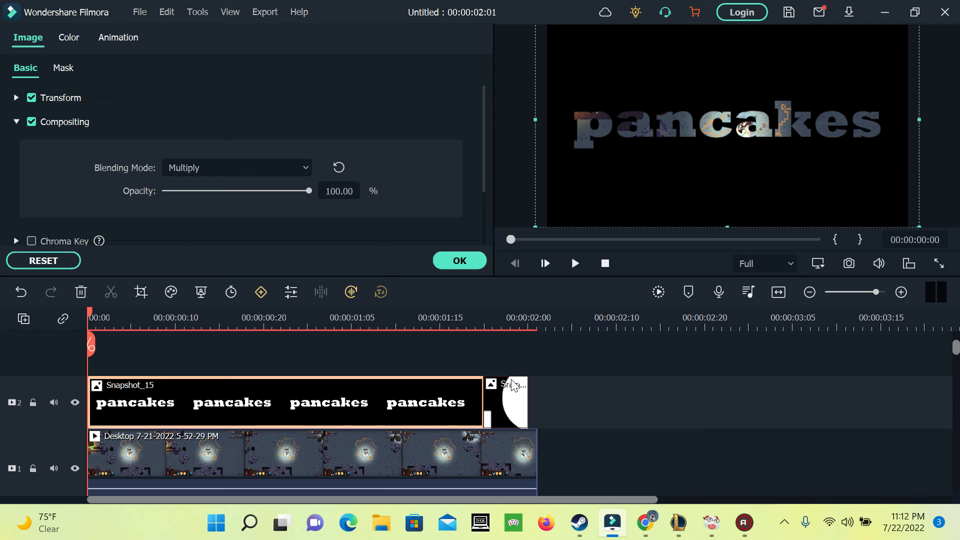
# Step: Set the blending mode of the Snapshot_16 clip to Multiply and confirm the image settings
pyautogui.click(517, 403)
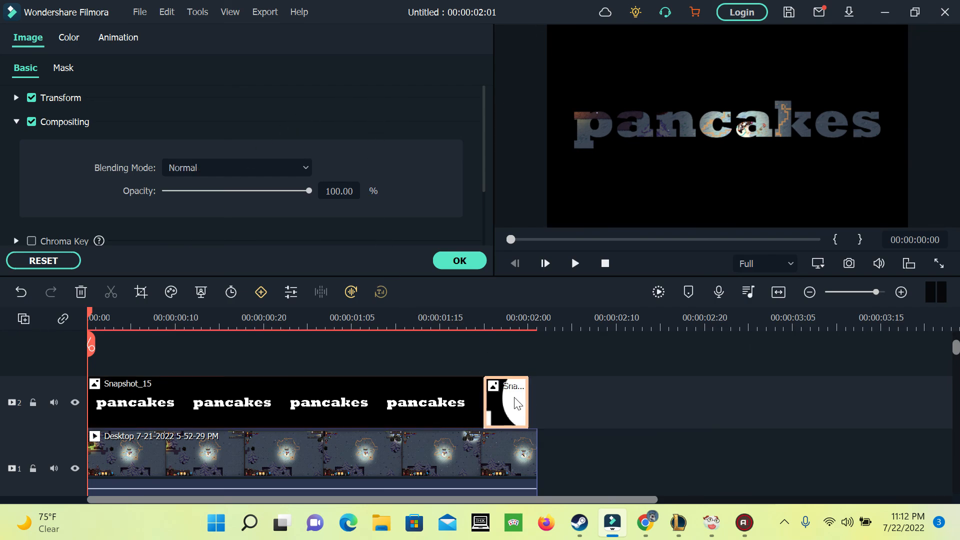
pyautogui.click(275, 167)
pyautogui.click(240, 247)
pyautogui.click(479, 262)
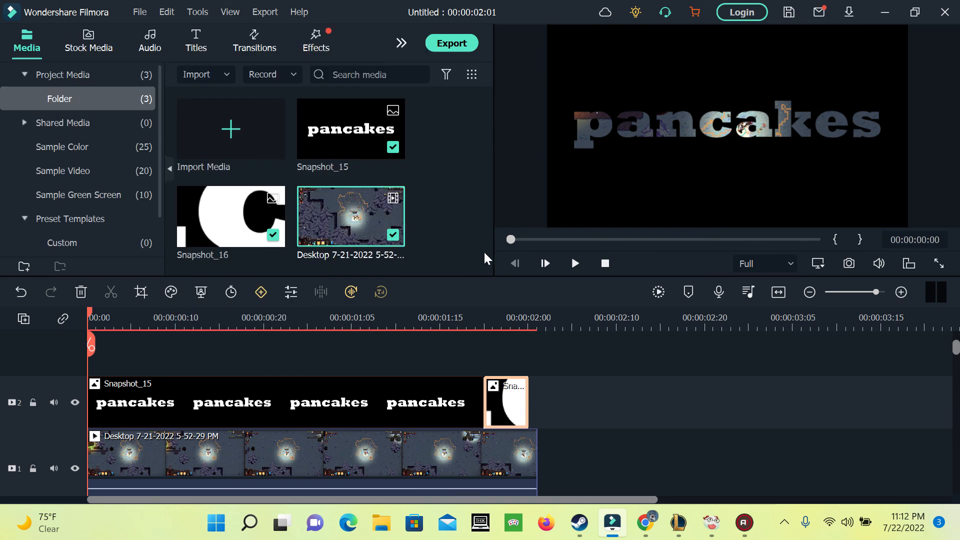
# Step: Play the composite from the start to review the gameplay showing through the zooming letters, replaying it once
pyautogui.click(572, 263)
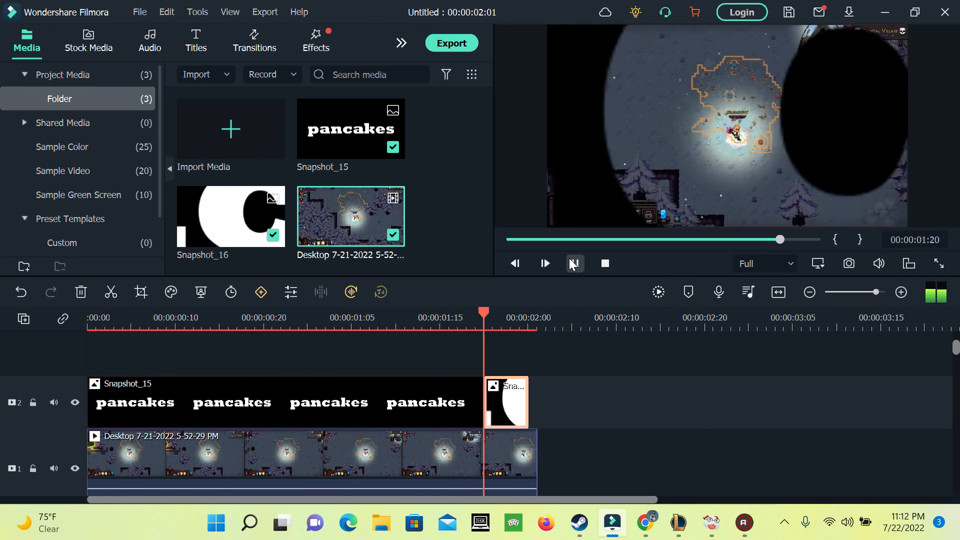
pyautogui.moveTo(557, 241); pyautogui.dragTo(482, 233)
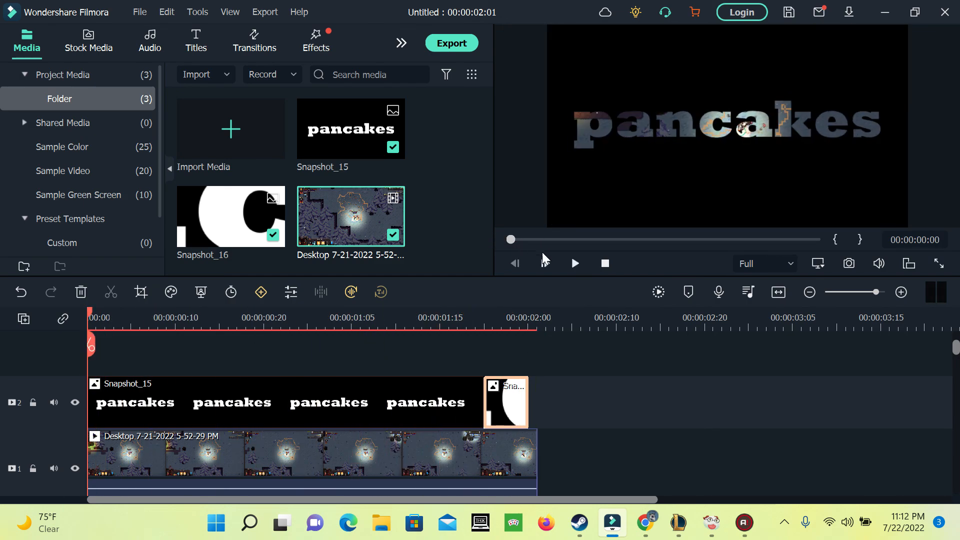
pyautogui.click(572, 272)
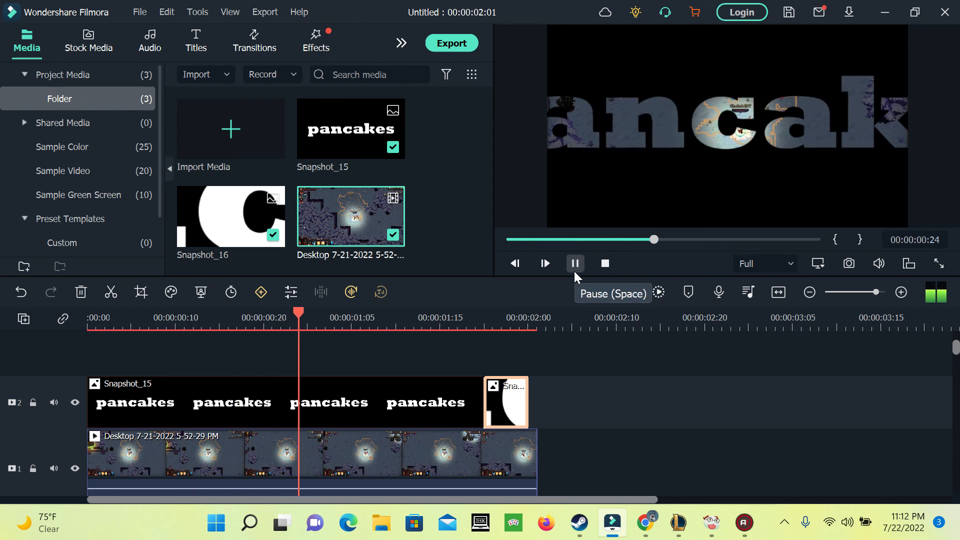